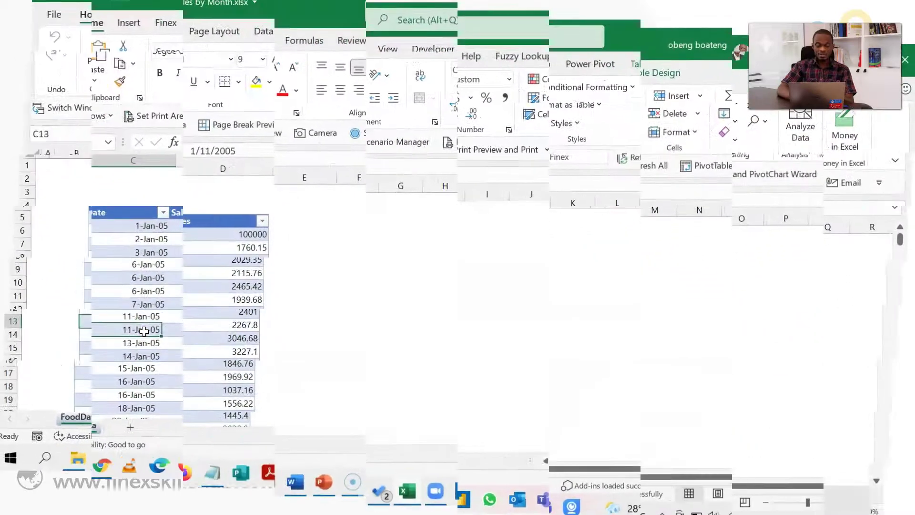
Apply Number format with thousands separators and two decimals to Sales cells D5:D926.
key(Up)
key(Up)
key(Up)
key(Up)
key(Up)
key(Up)
key(Up)
key(Up)
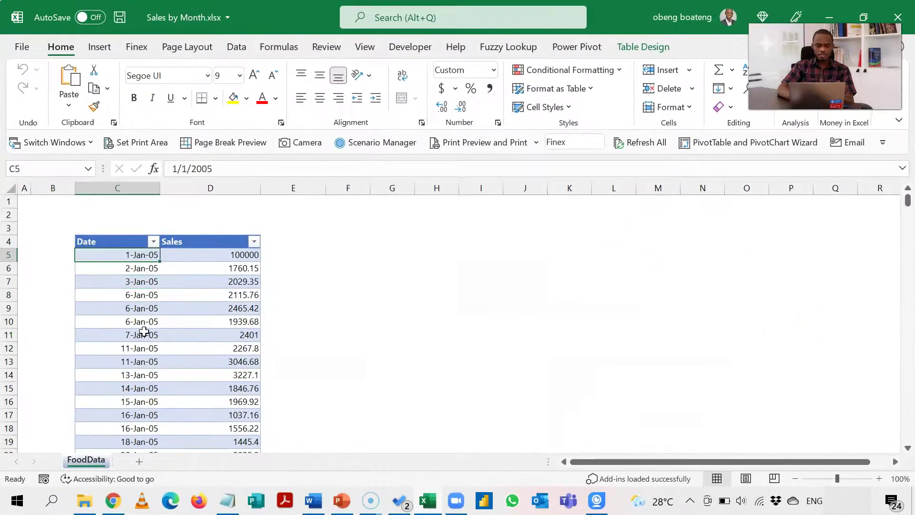
key(ctrl+Down)
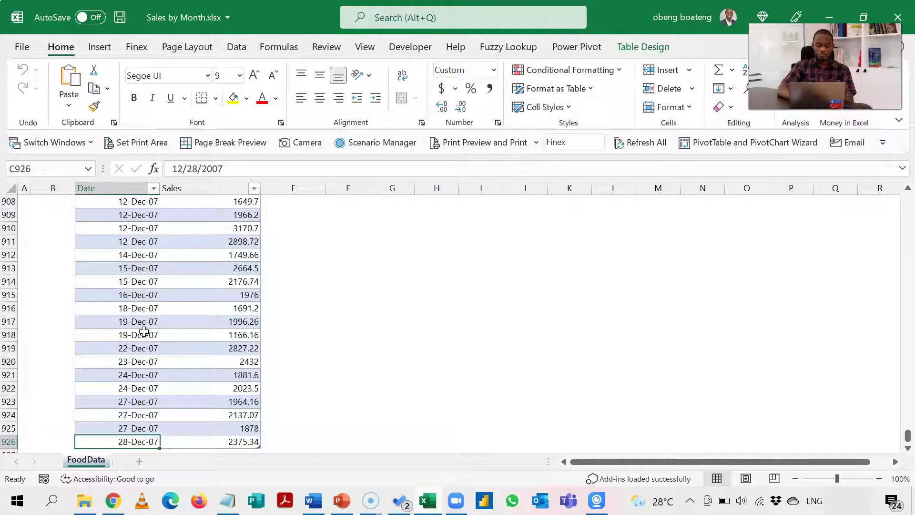
key(ctrl+Up)
key(Right)
key(Down)
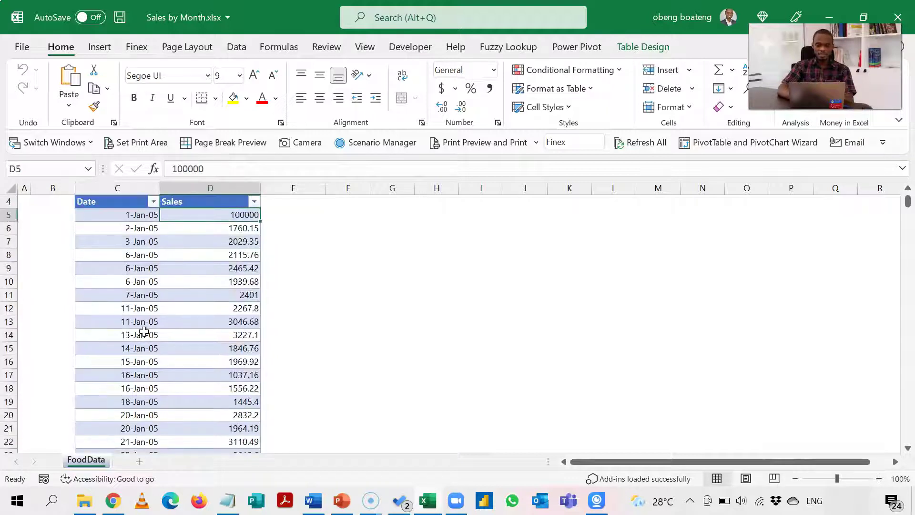
key(ctrl+shift+Down)
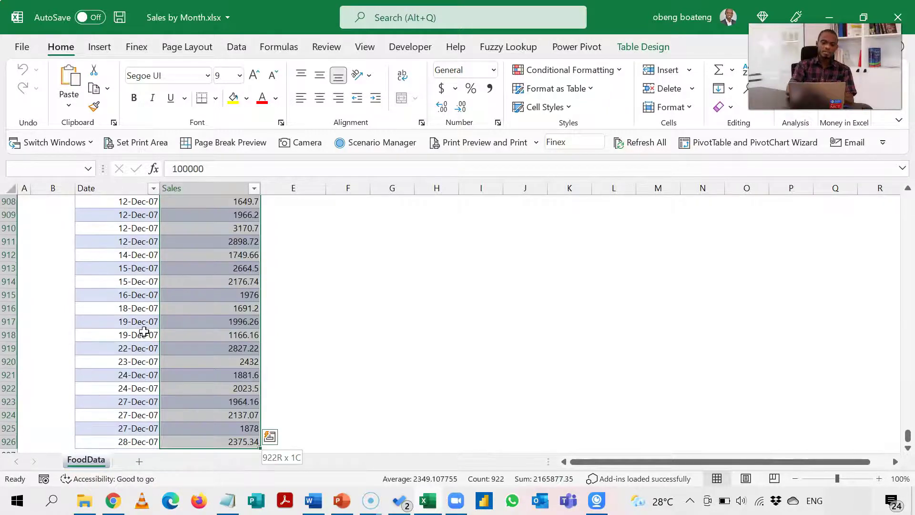
key(ctrl+shift+1)
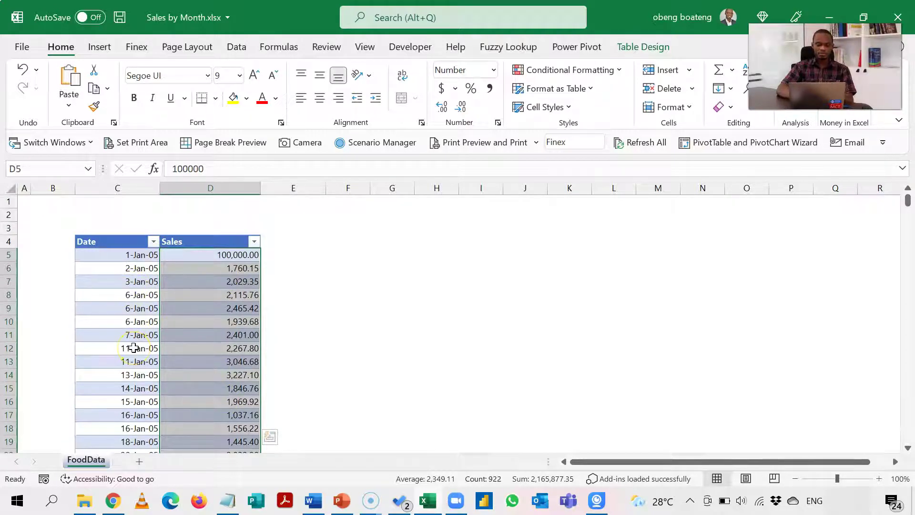
click(449, 244)
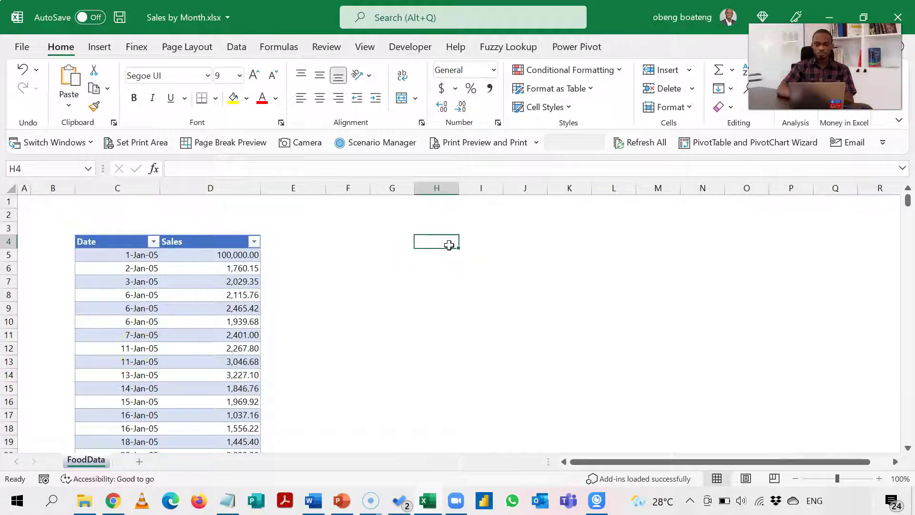
click(231, 309)
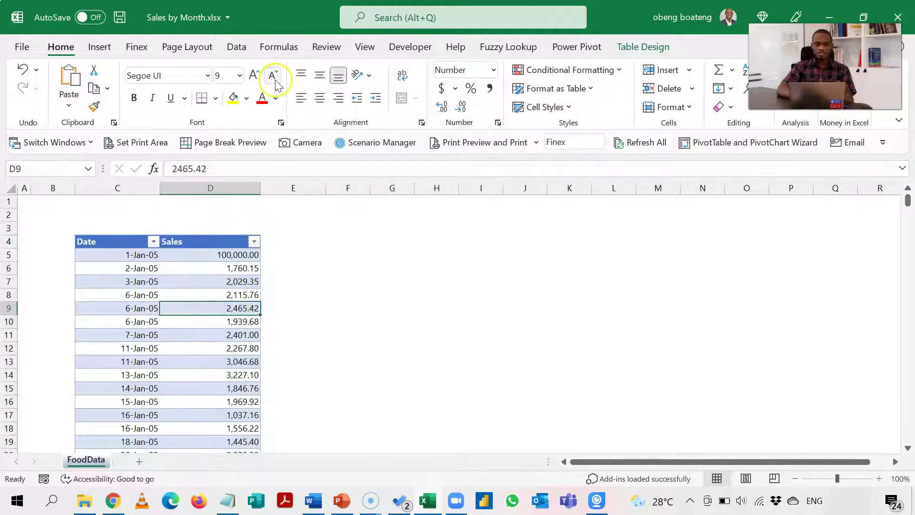
Insert a PivotTable from the sales table on the existing worksheet at FoodData!$G$5.
click(103, 46)
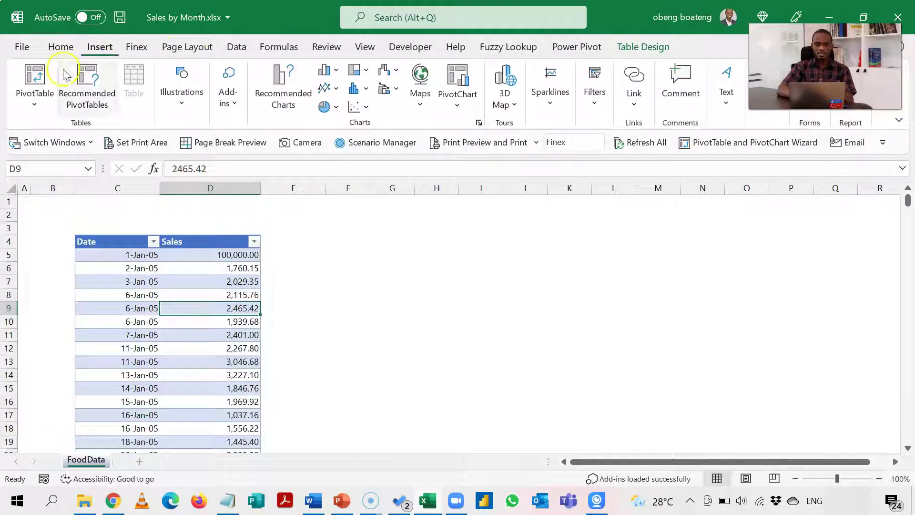
click(35, 95)
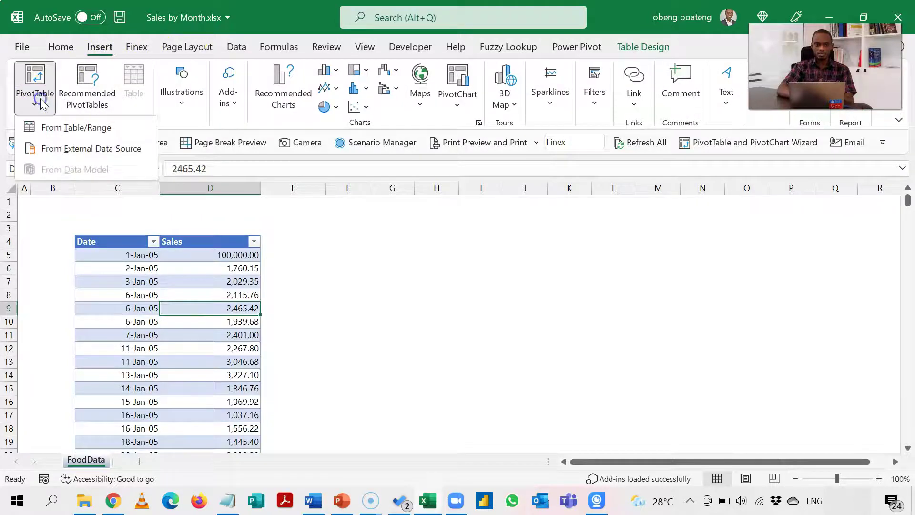
click(59, 130)
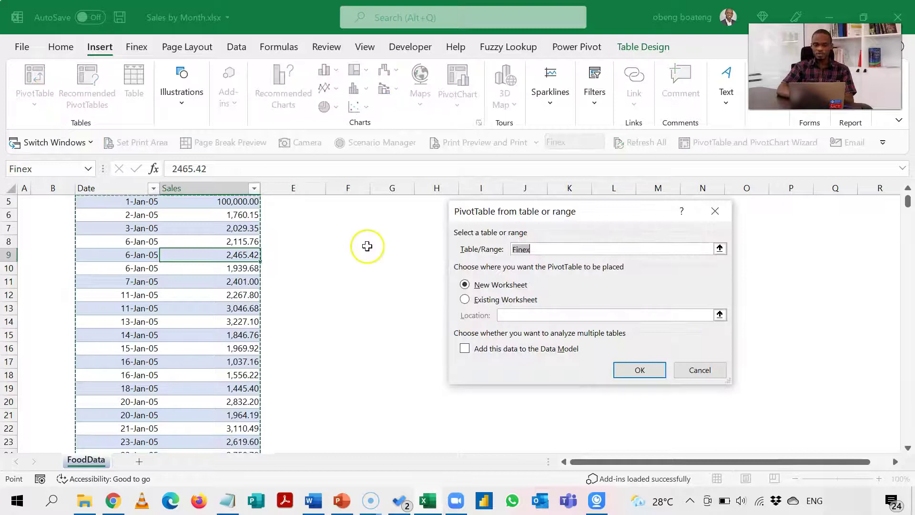
click(466, 300)
click(565, 316)
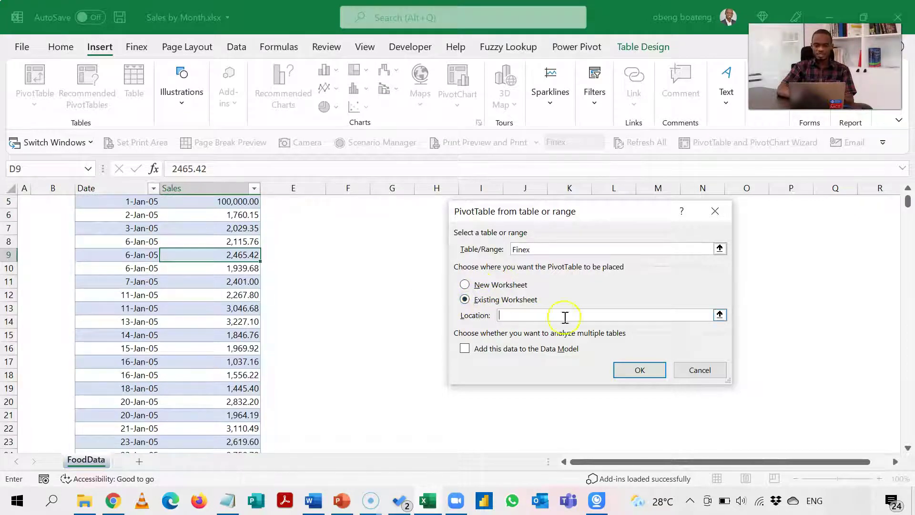
click(719, 314)
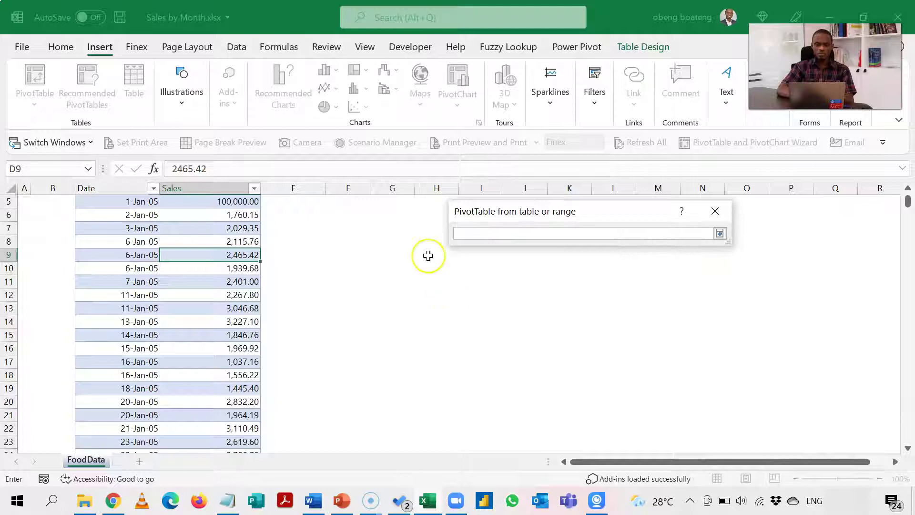
click(406, 209)
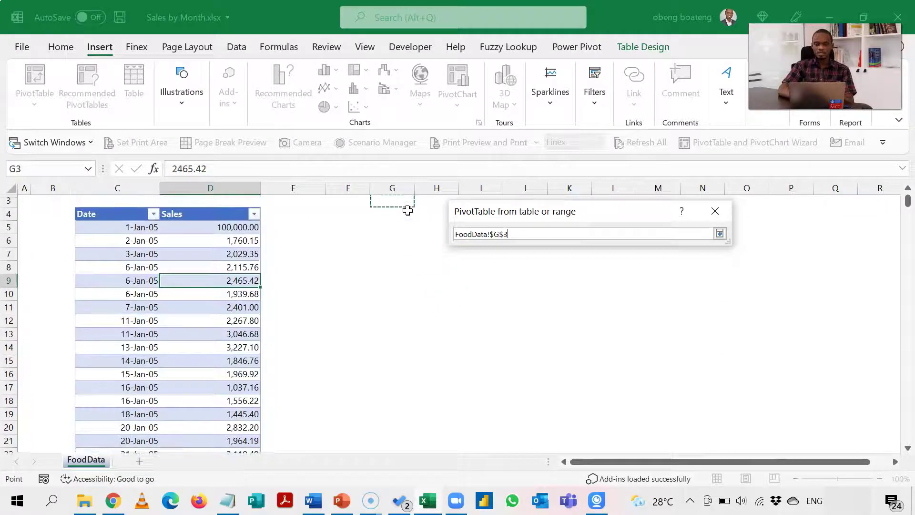
key(Down)
key(Down)
click(389, 227)
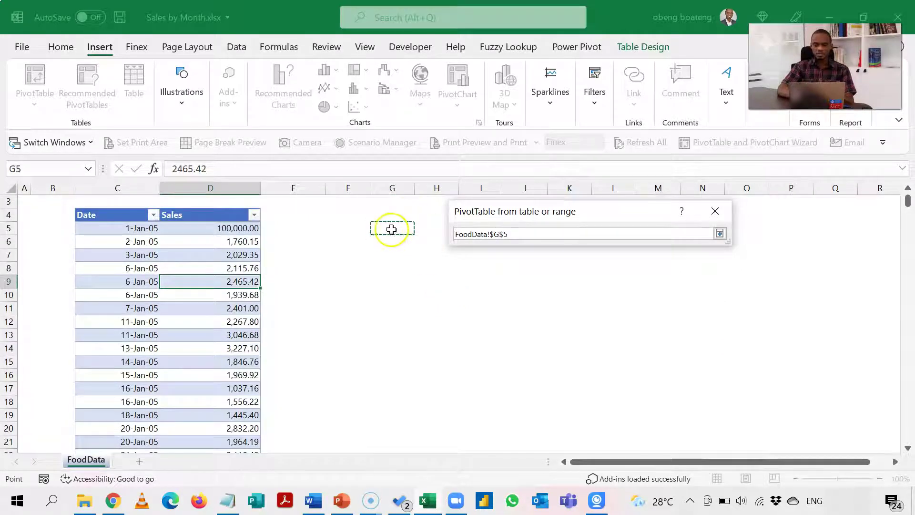
click(720, 234)
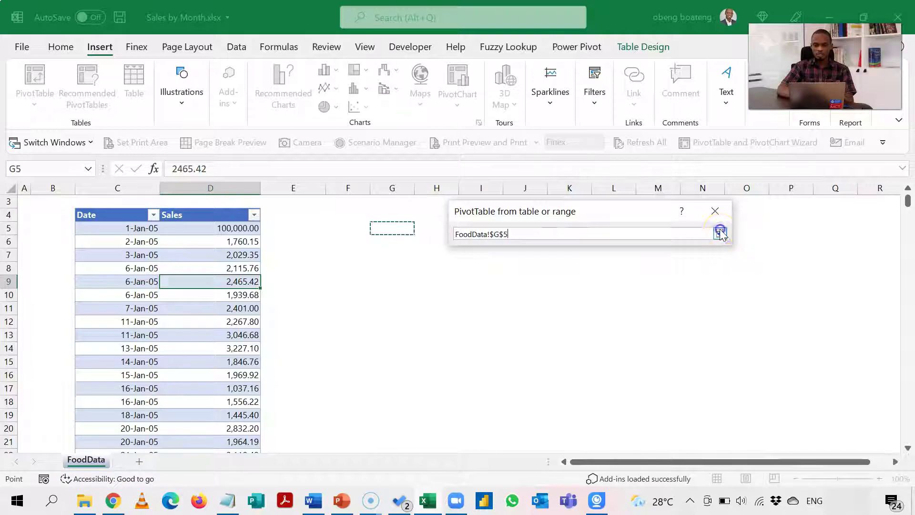
click(639, 370)
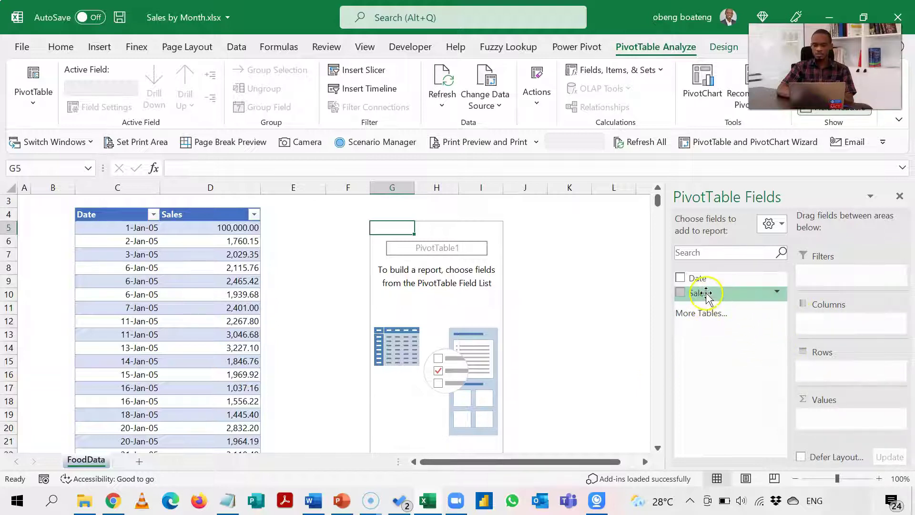
Add Sales as summed values and Date as row labels to the PivotTable.
click(680, 292)
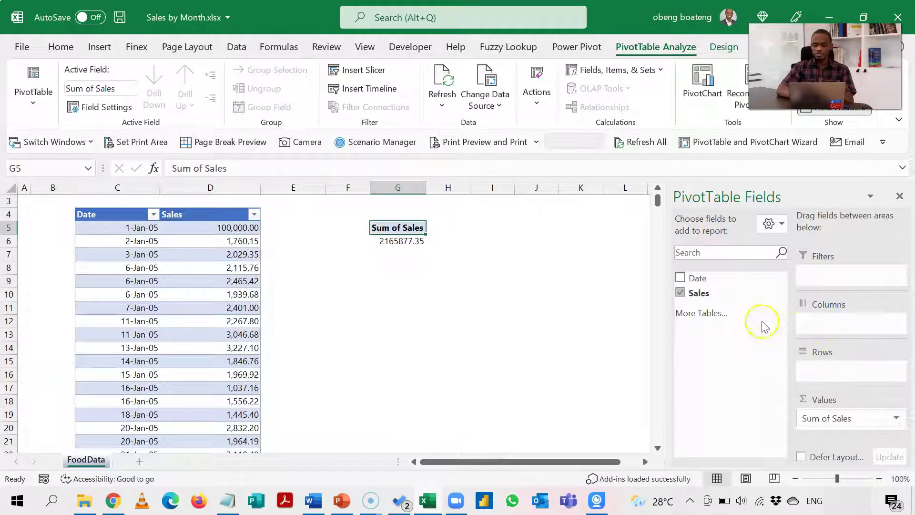
click(680, 278)
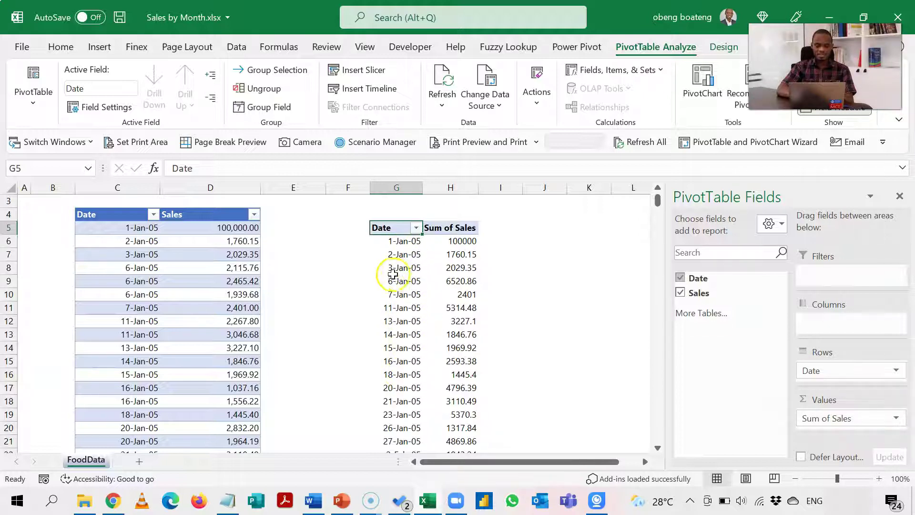
click(402, 311)
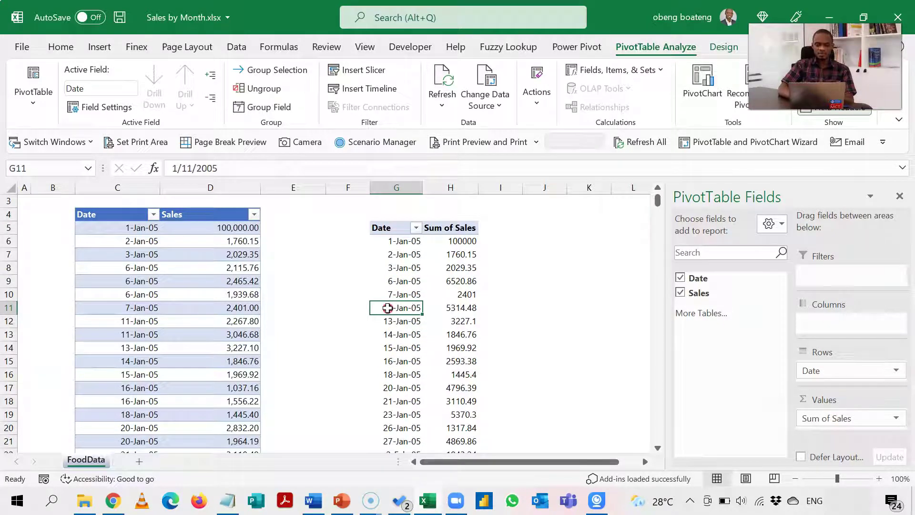
Group the PivotTable dates by Months to show Jan–Dec totals.
right_click(388, 308)
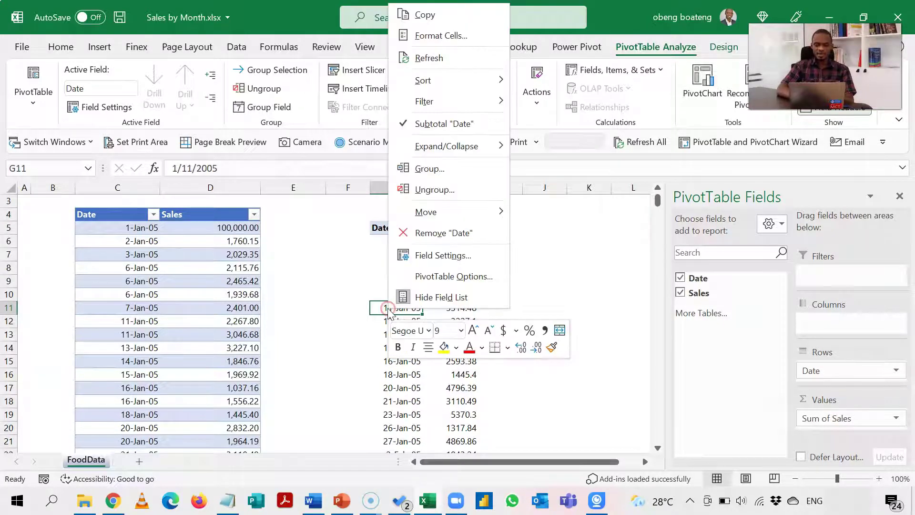
click(427, 177)
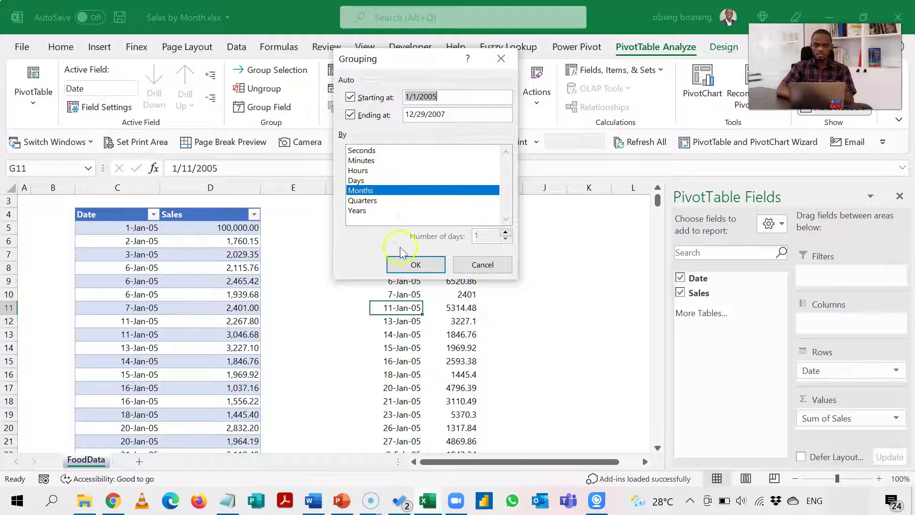
click(406, 263)
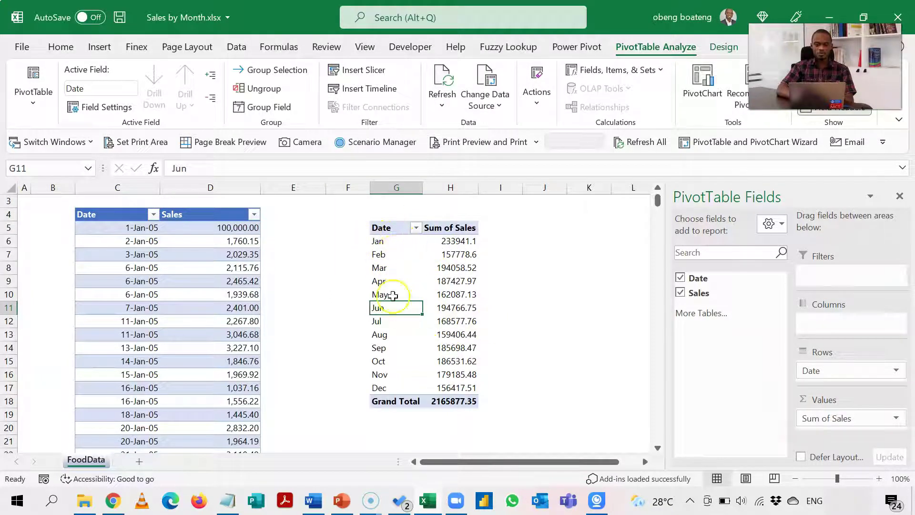
Put All Borders on J5:L18 and widen column K to fit month names.
click(529, 227)
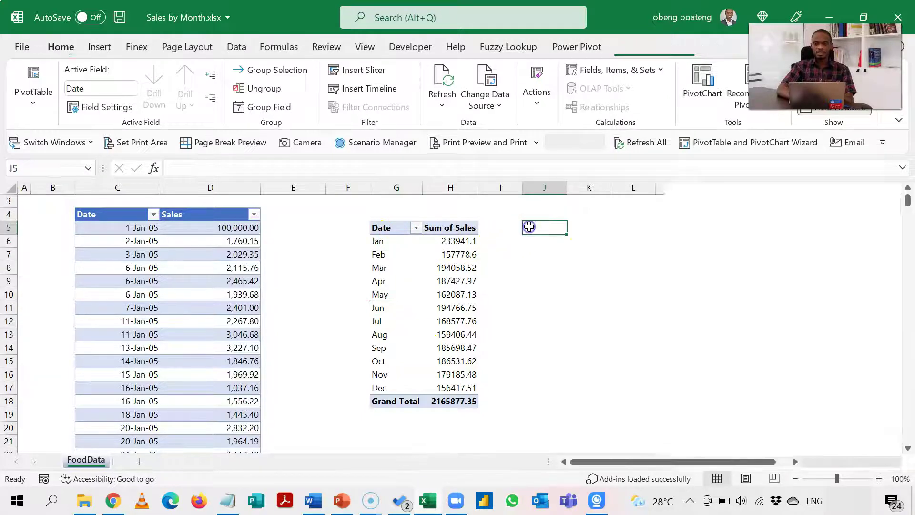
key(Right)
key(Right)
key(Right)
key(Right)
key(Right)
key(Right)
key(Right)
key(Right)
key(Right)
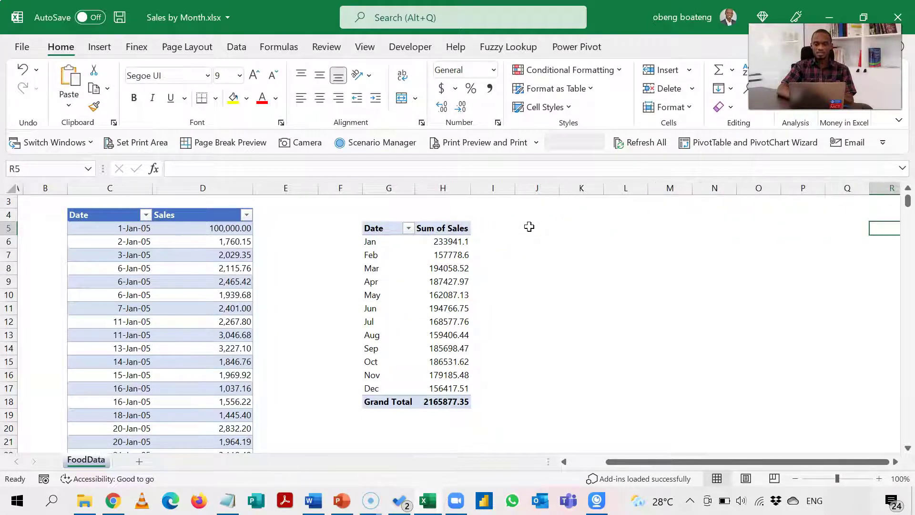
key(Left)
key(Left)
key(Left)
key(Left)
key(Left)
key(Left)
key(Left)
key(Left)
key(Left)
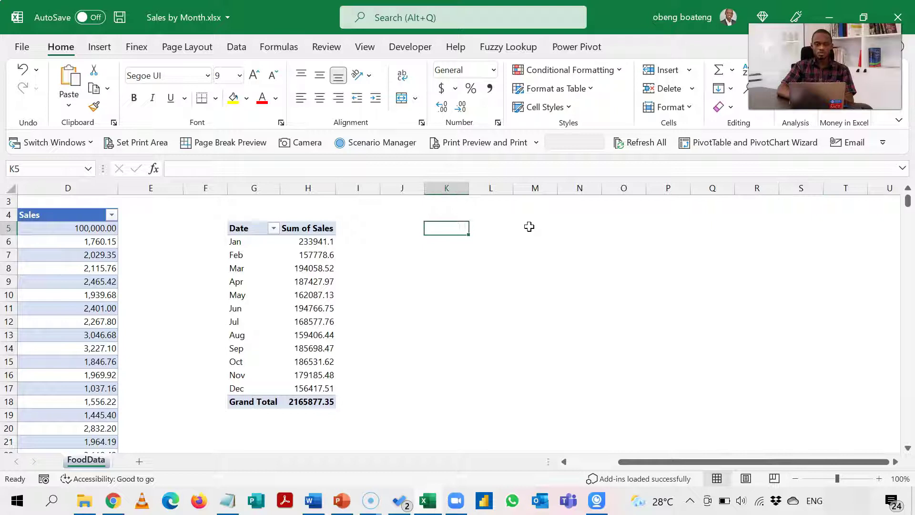
key(shift+Right)
key(shift+Right)
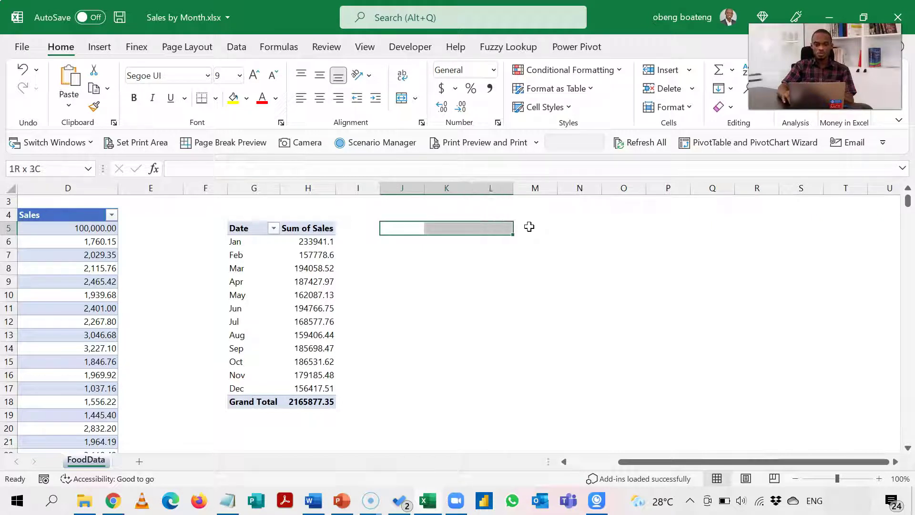
key(shift+Down)
key(shift+Down)
key(shift+Down)
key(shift+Down)
key(shift+Down)
key(shift+Down)
key(shift+Down)
key(shift+Down)
key(shift+Down)
key(shift+Down)
key(shift+Down)
key(shift+Down)
key(shift+Down)
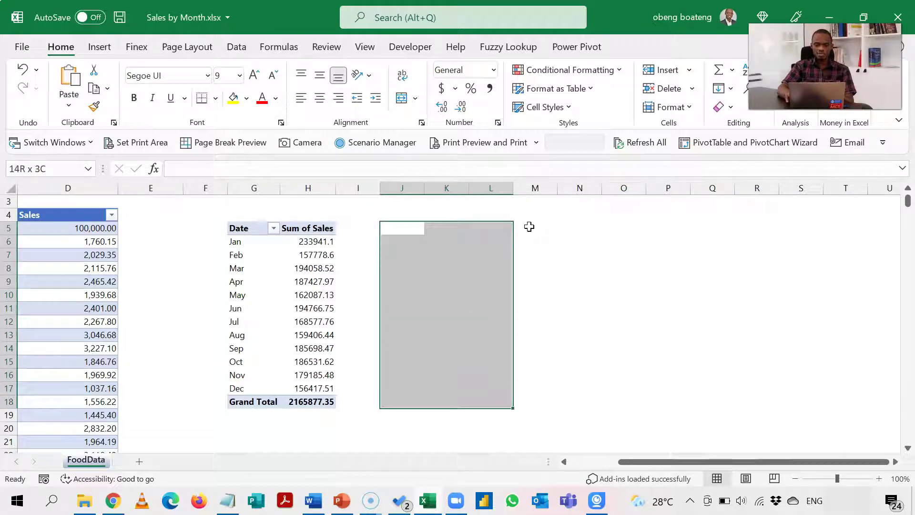
key(alt+h)
key(b)
key(a)
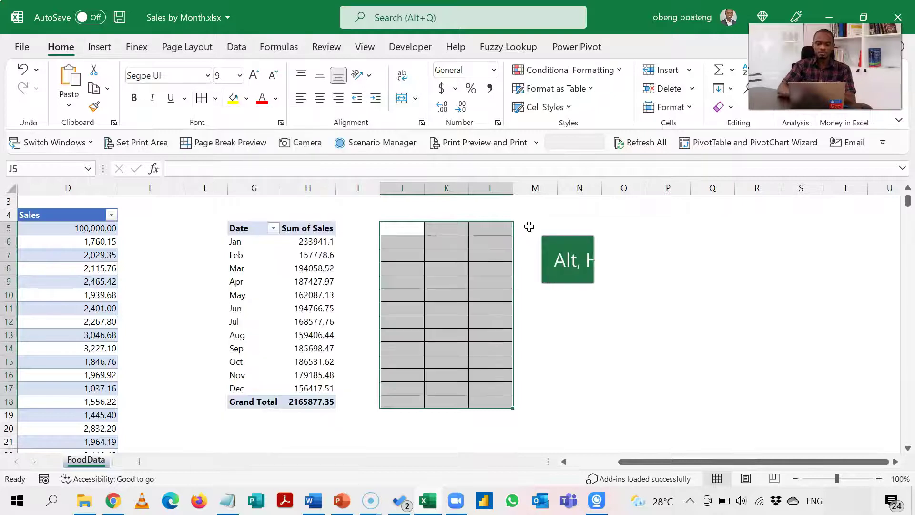
key(Left)
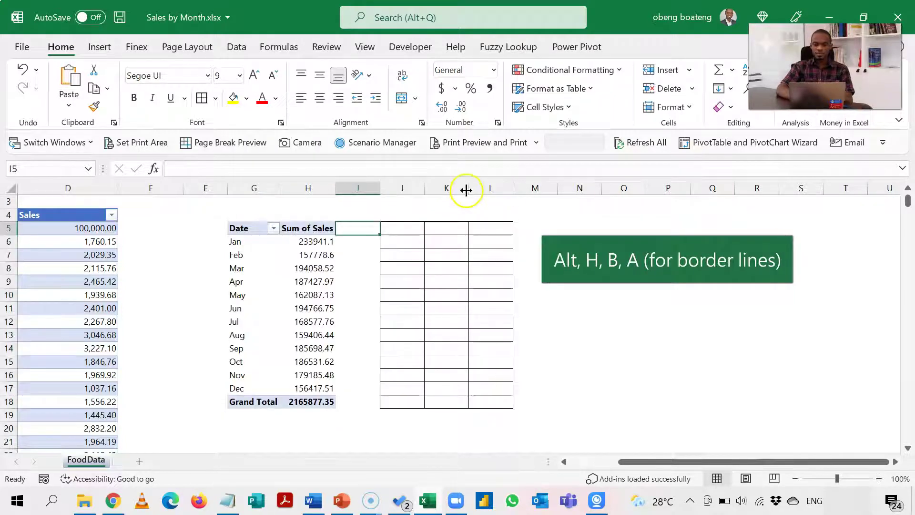
drag(466, 190, 534, 196)
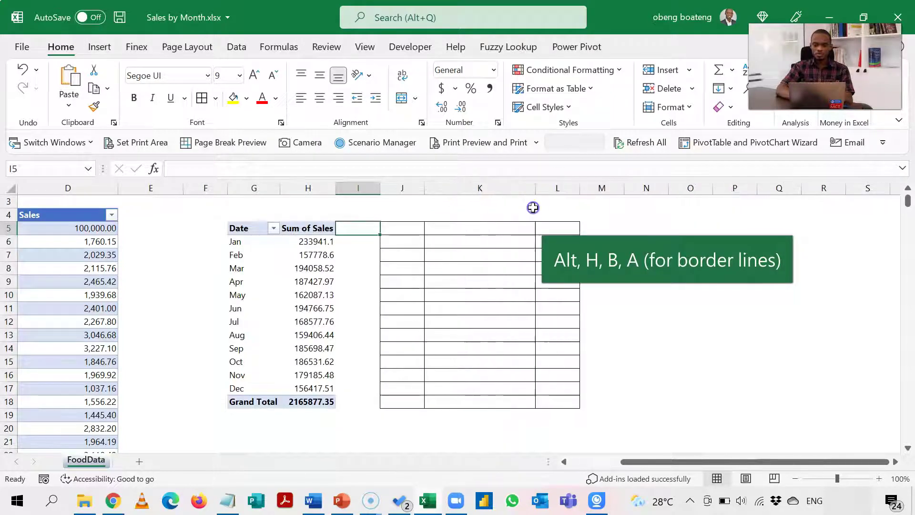
Enter the headers #, Month and Sales in J5, K5 and L5.
click(508, 232)
text(Month)
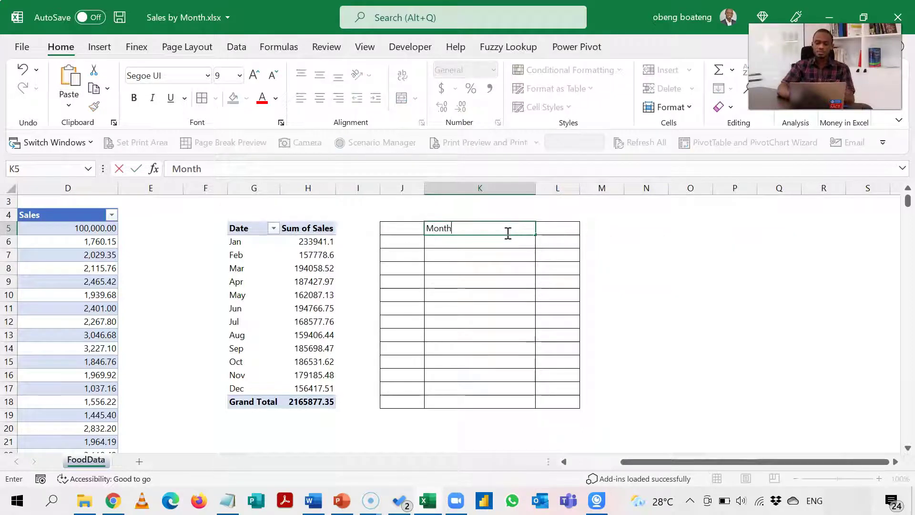
key(Tab)
text(S)
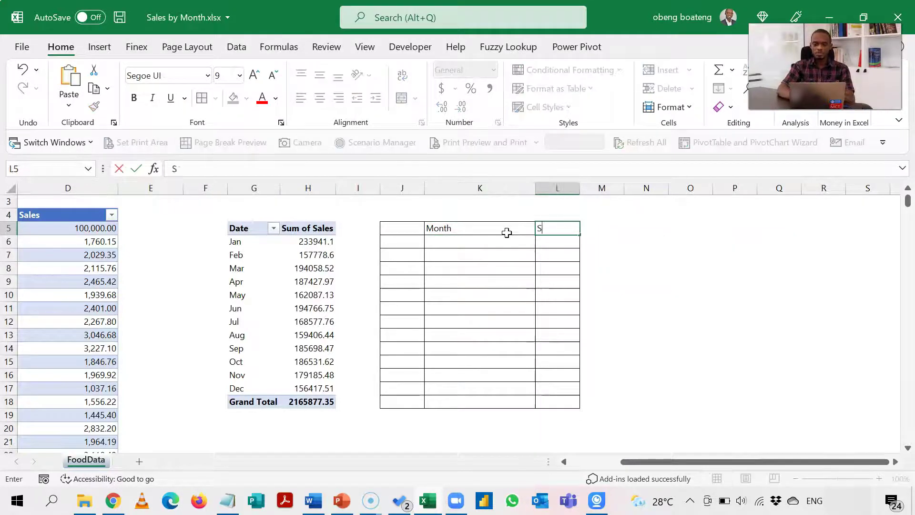
text(ales)
key(Left)
key(Left)
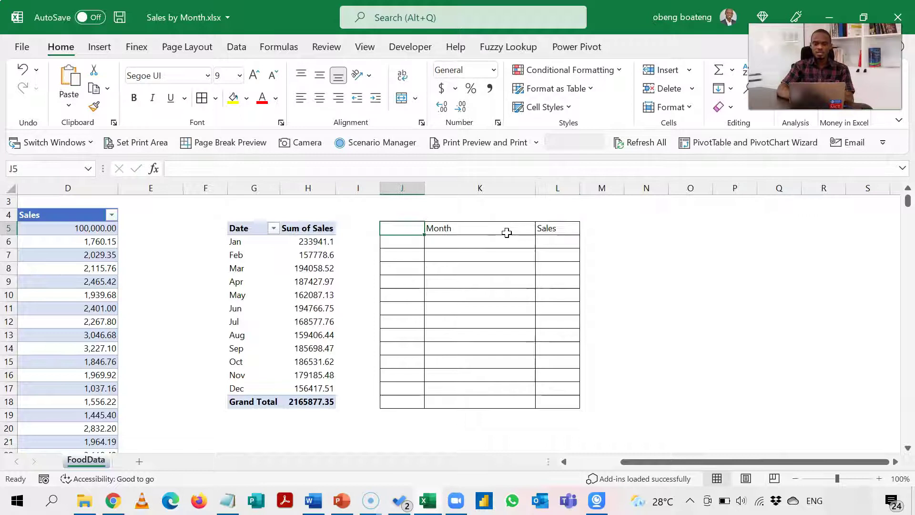
text(#)
key(Return)
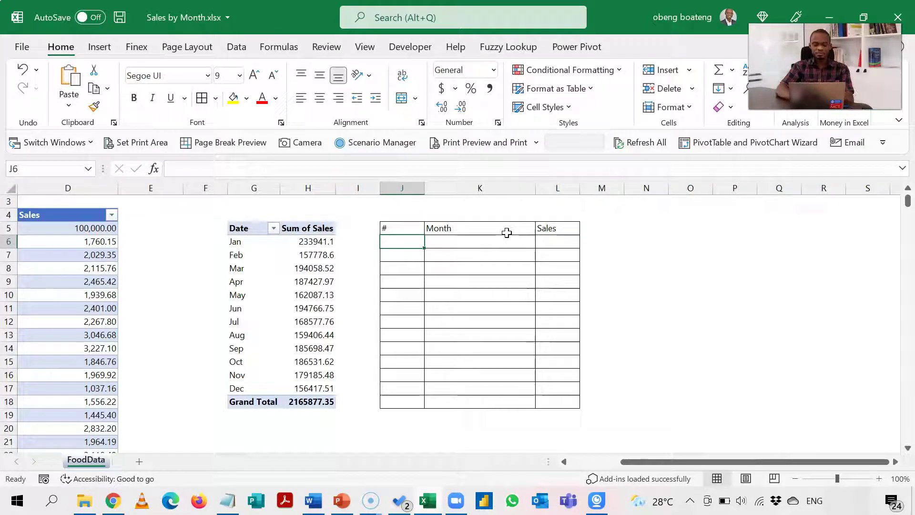
Enter 1/Jan and 2/Feb, then fill the series down through 12/Dec.
text(1)
key(Tab)
text(Ja)
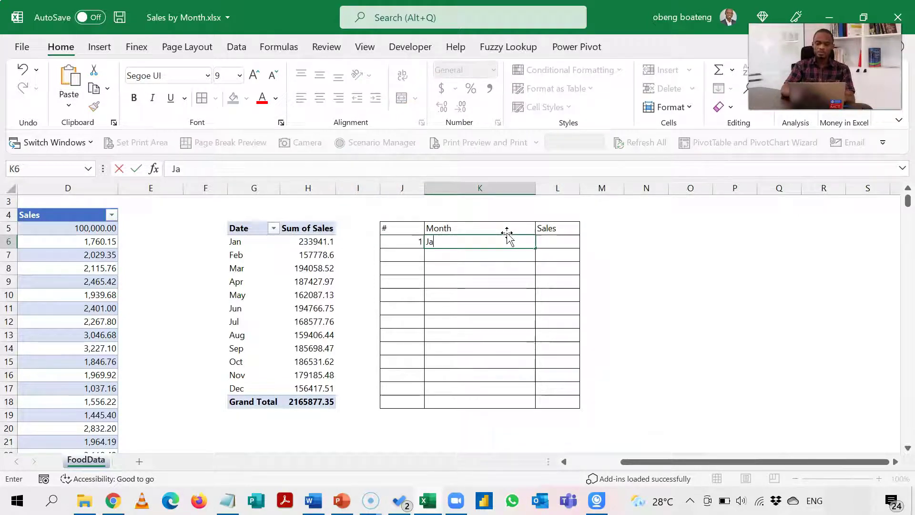
text(n)
key(Return)
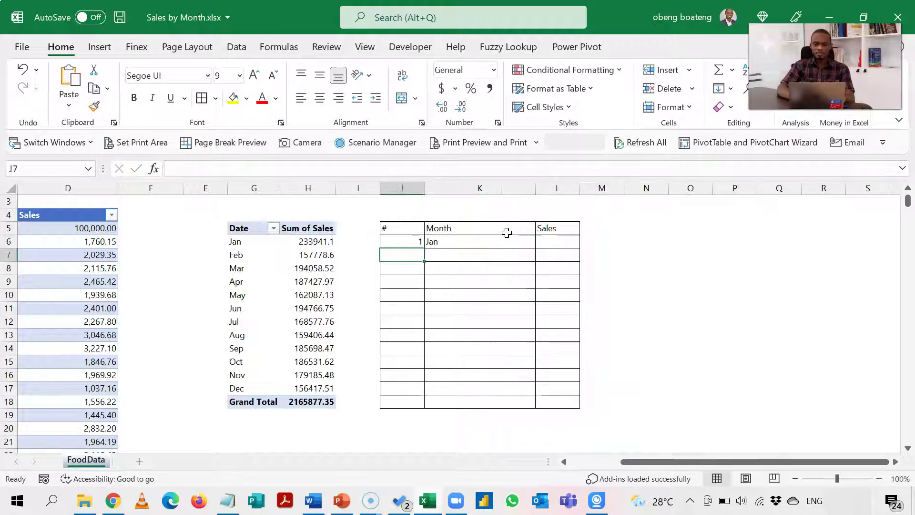
text(2)
key(Tab)
text(Feb)
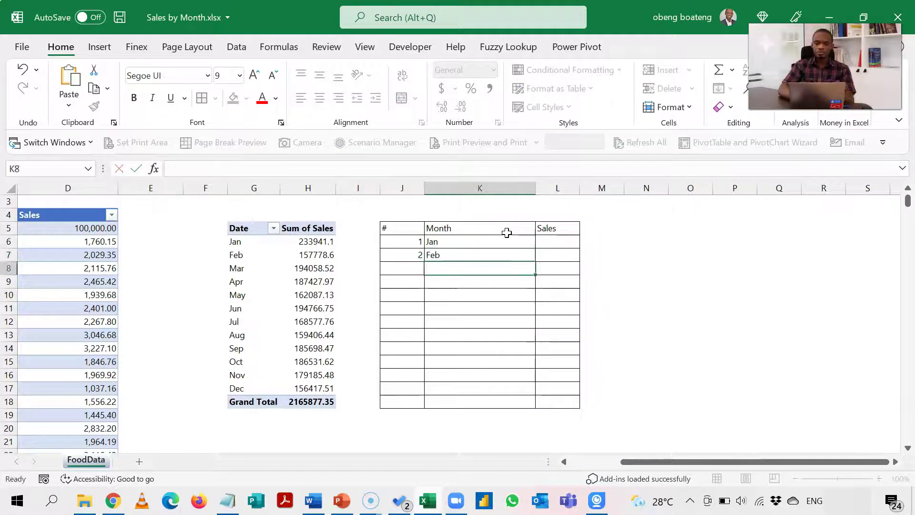
key(ctrl+Return)
key(Up)
key(Left)
key(shift+Right)
key(shift+Down)
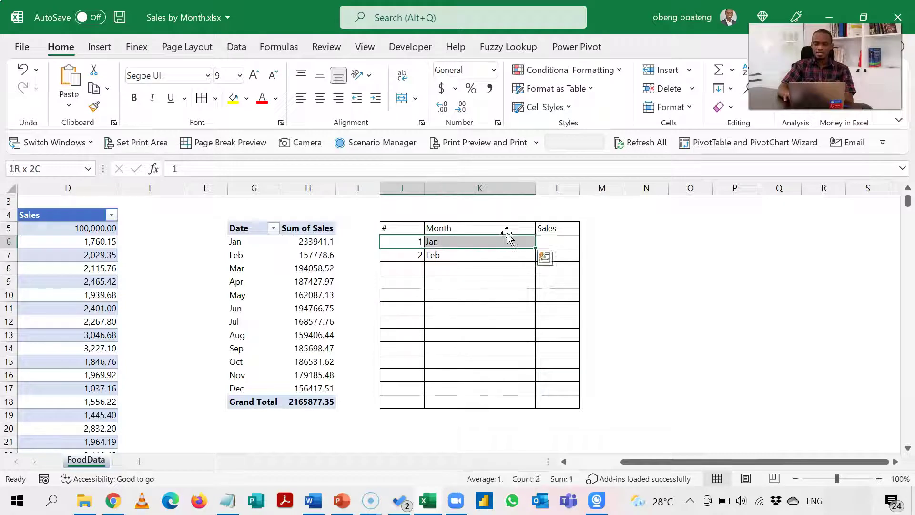
drag(534, 261, 531, 397)
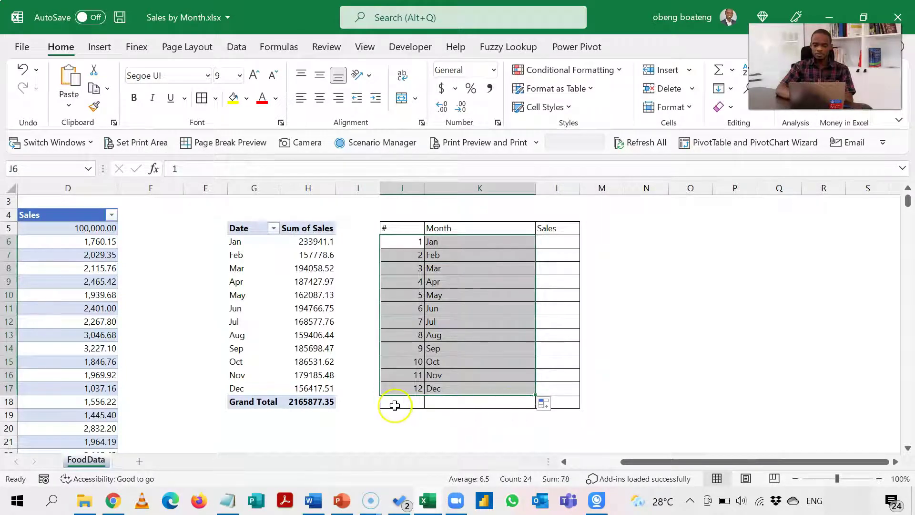
Clear the spare row 18 of the grid and widen column L for sales figures.
drag(394, 405, 551, 403)
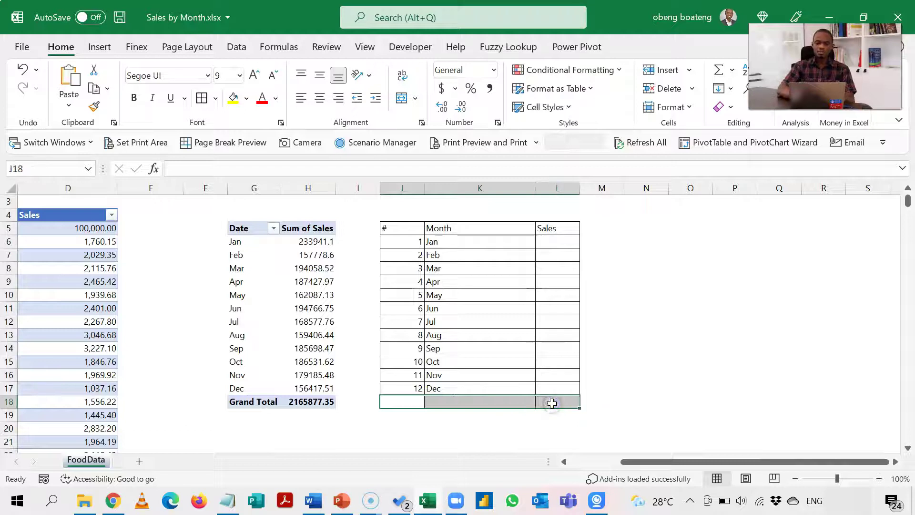
key(alt+h)
key(e)
key(a)
key(Up)
key(Up)
key(Up)
key(Up)
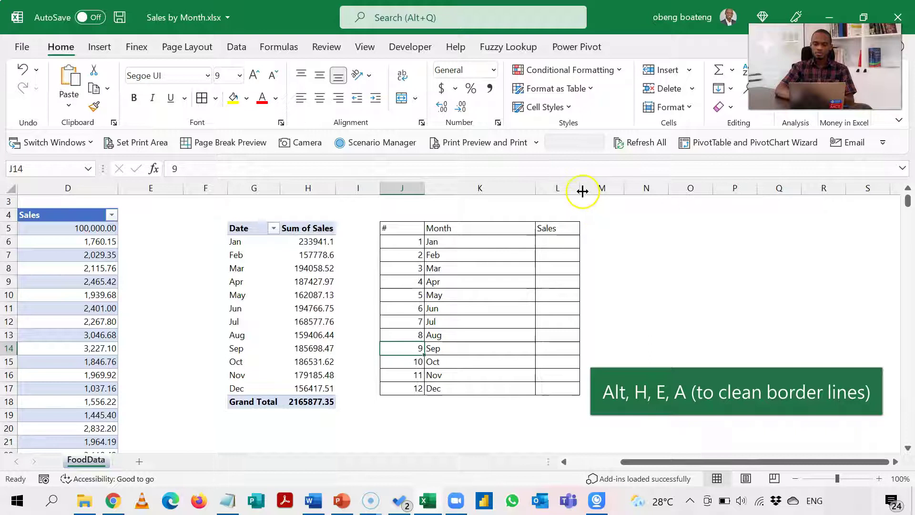
drag(590, 192, 669, 189)
click(672, 213)
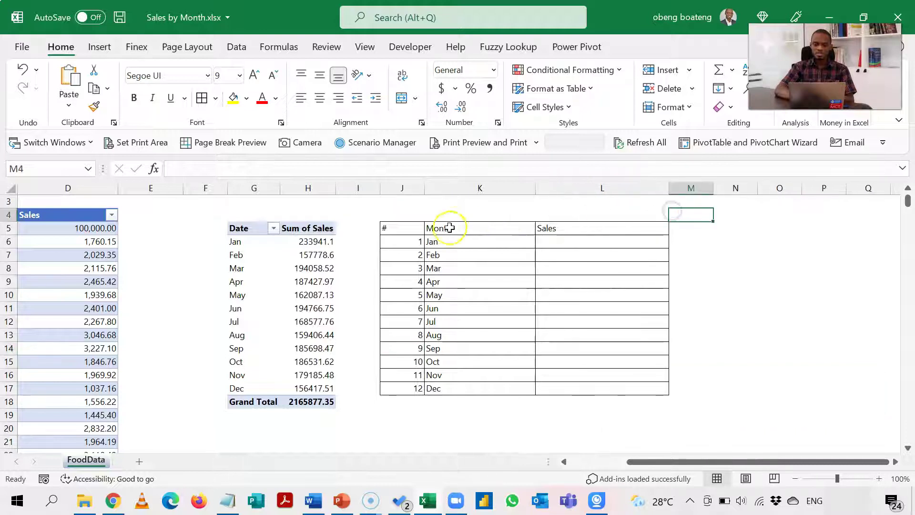
scroll(596, 267, left, 1)
click(743, 241)
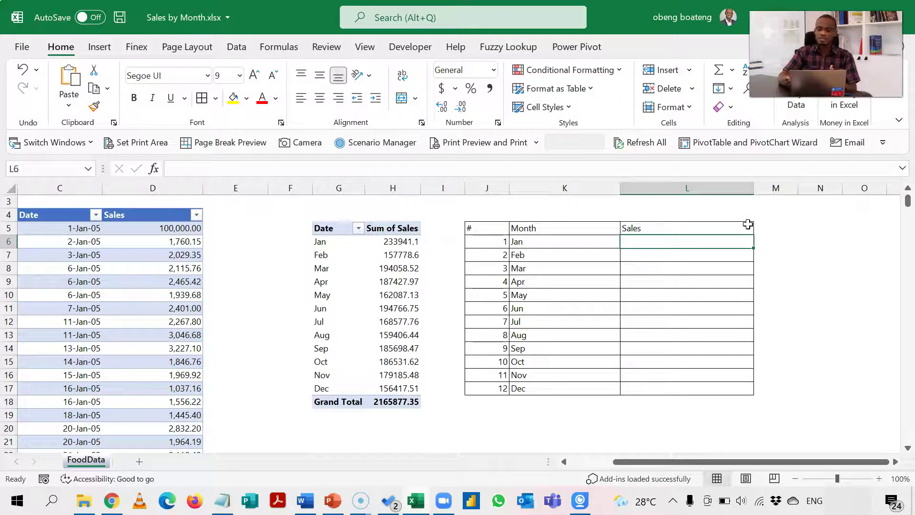
Start L6's formula as =SUMPRODUCT((MONTH($C$5:$C$926)=J6) and highlight the month test.
text(=SUM)
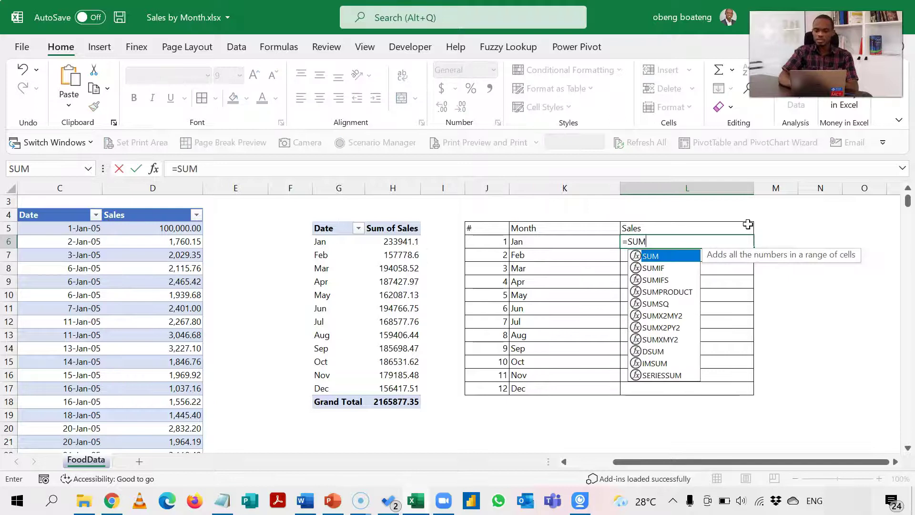
key(Down)
key(Down)
key(Down)
key(Tab)
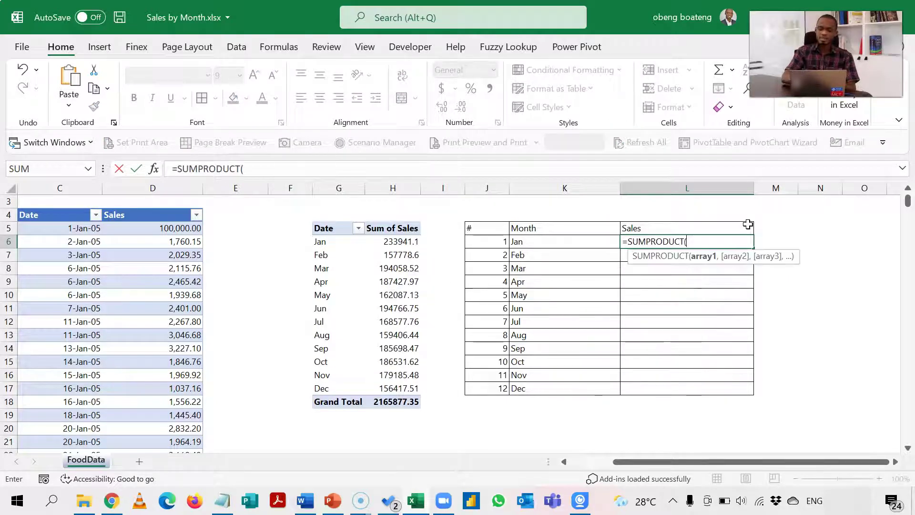
text((MON)
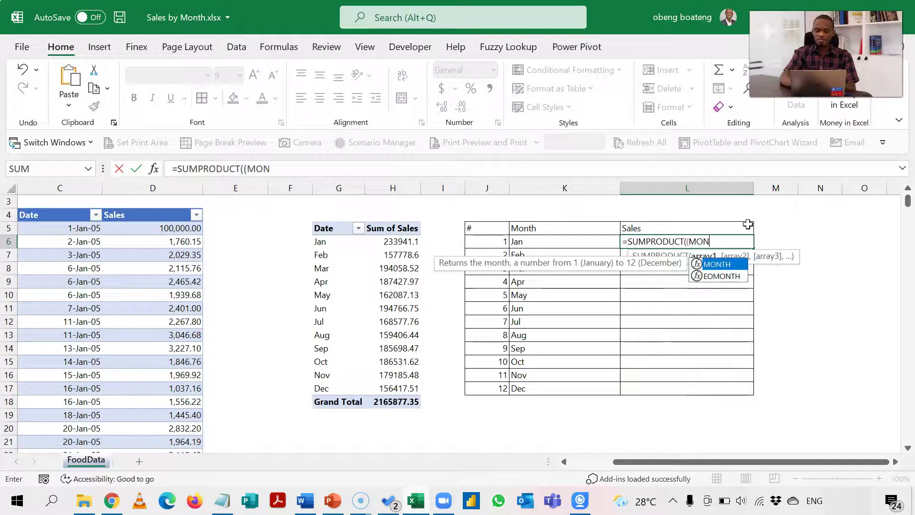
key(Tab)
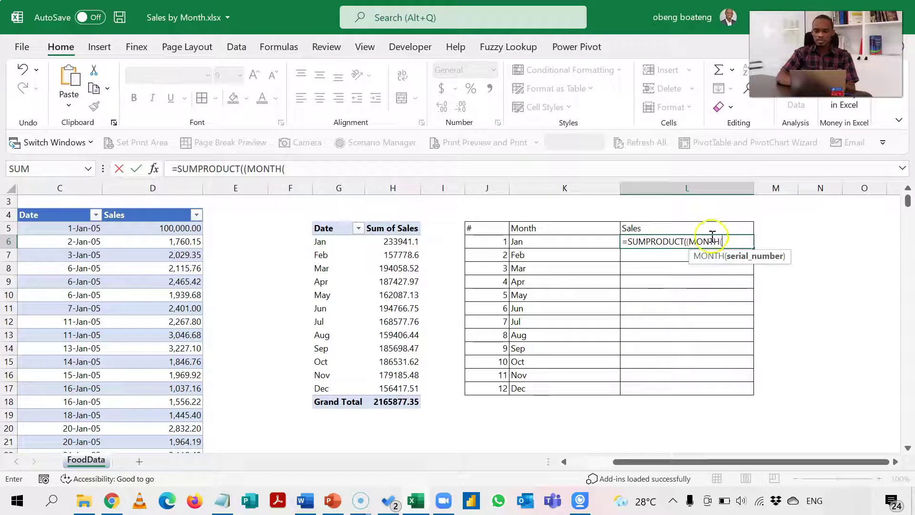
click(74, 210)
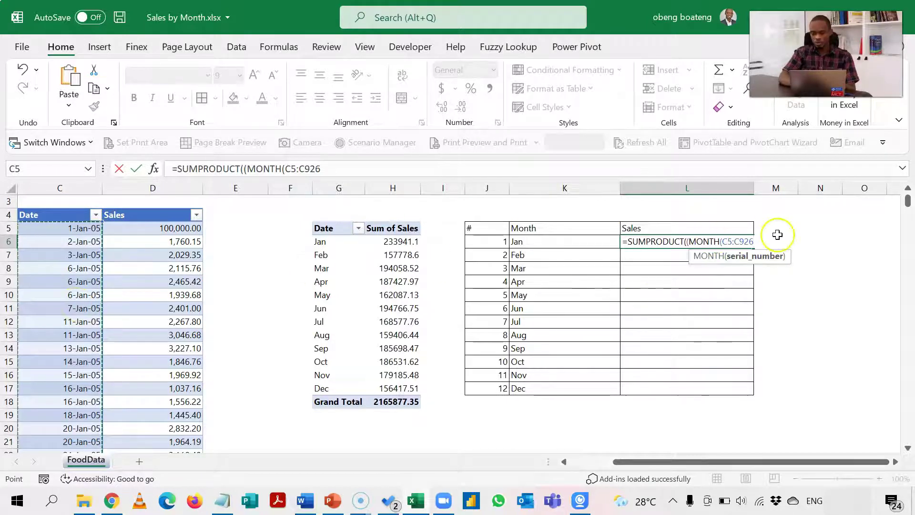
key(F4)
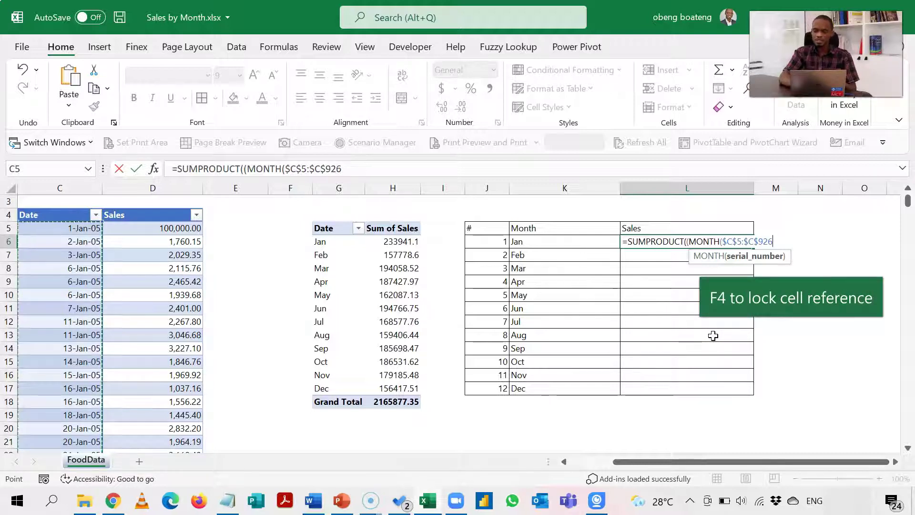
text())
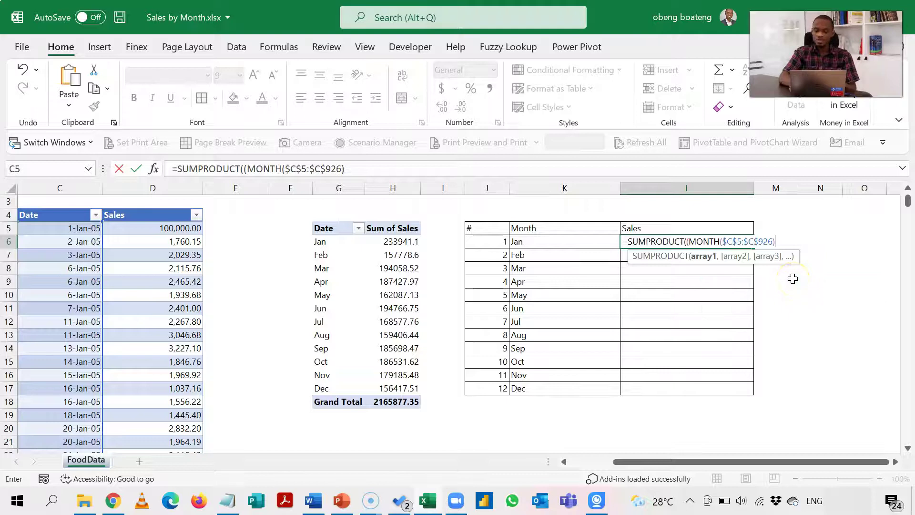
text(=)
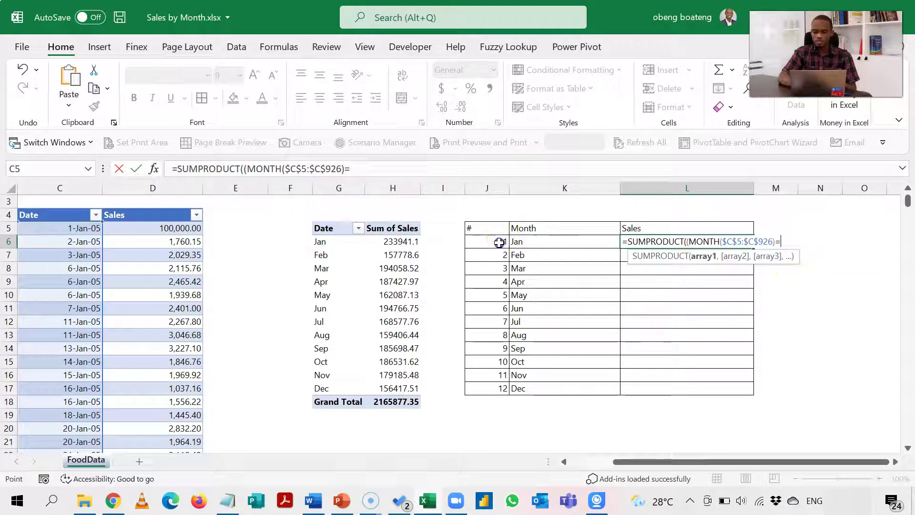
click(499, 242)
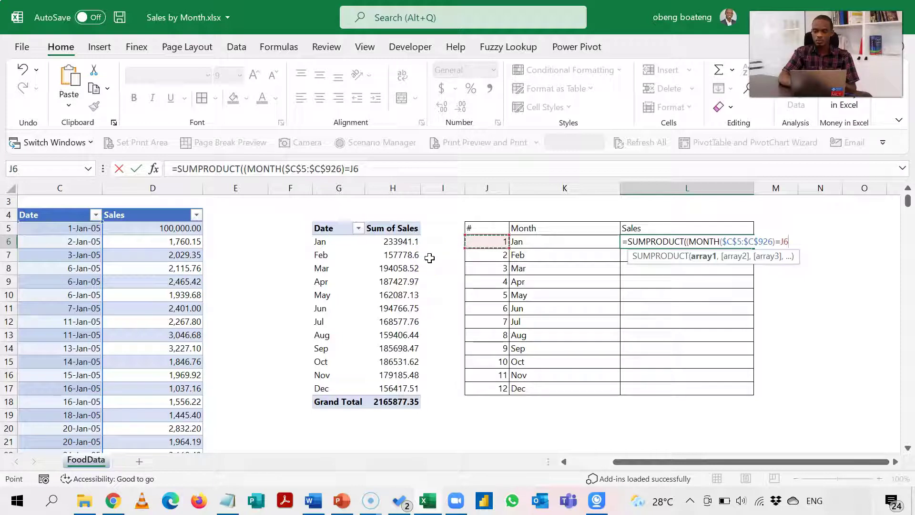
text())
click(789, 241)
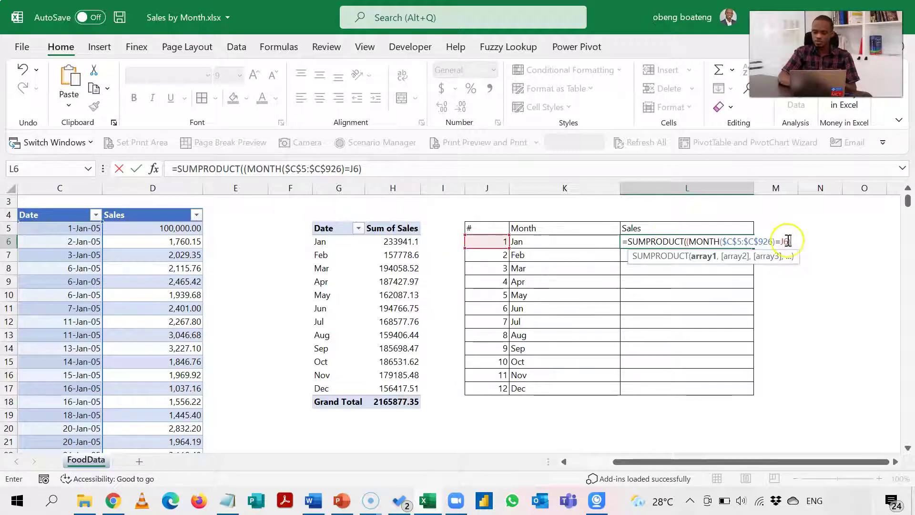
drag(789, 241, 690, 240)
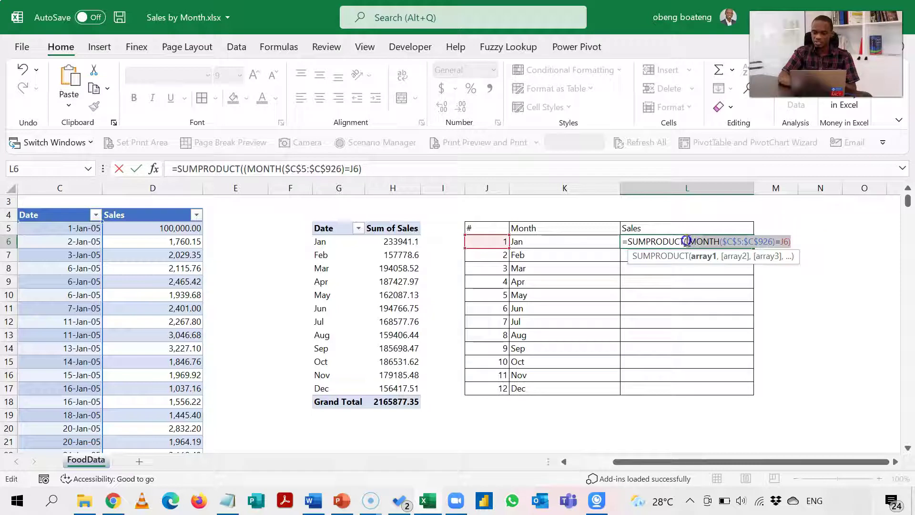
key(F9)
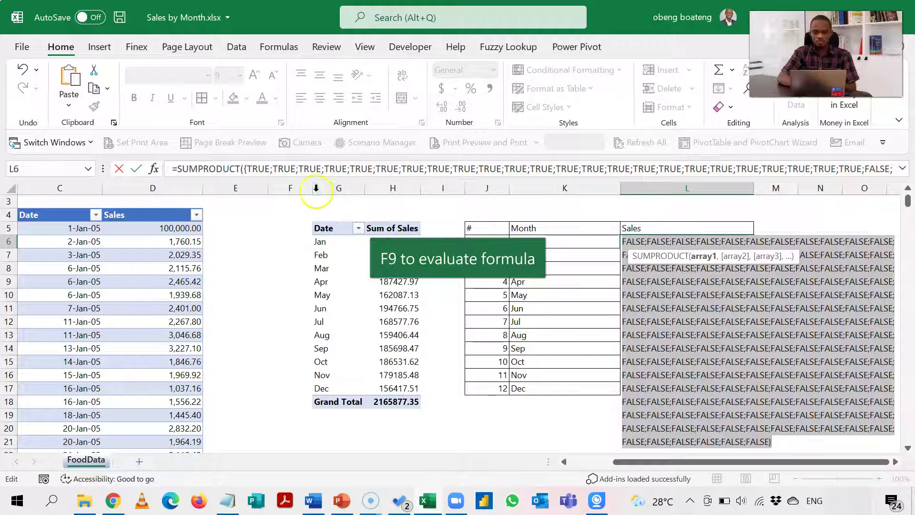
key(ctrl+z)
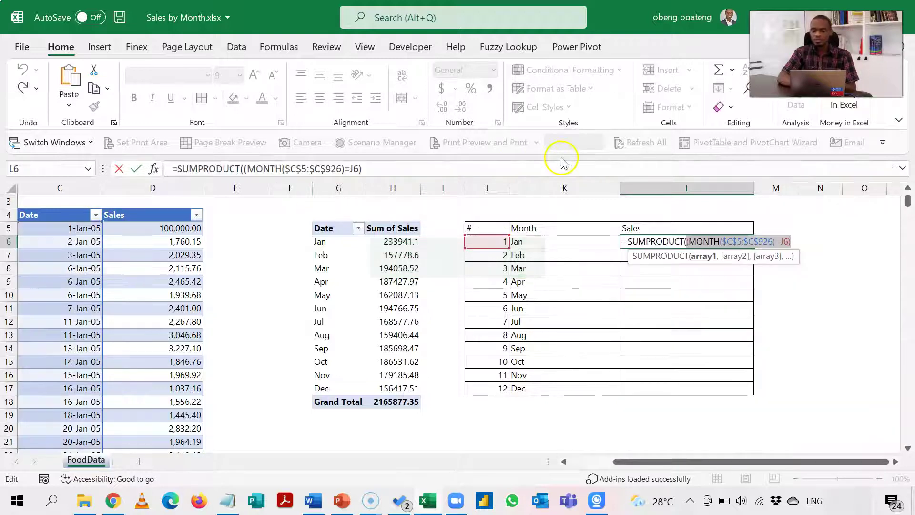
click(807, 242)
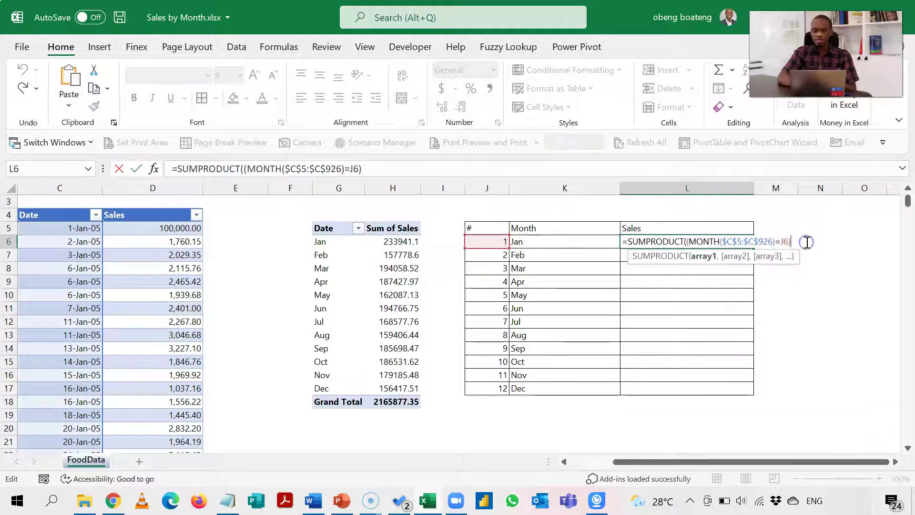
Extend the formula with *($D$5:$D$926)) to multiply the month test by Sales.
text(*)
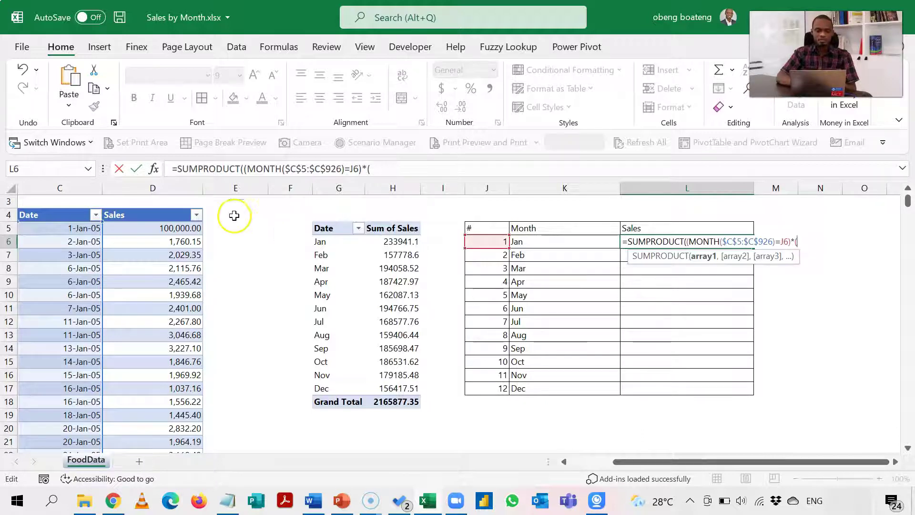
click(174, 208)
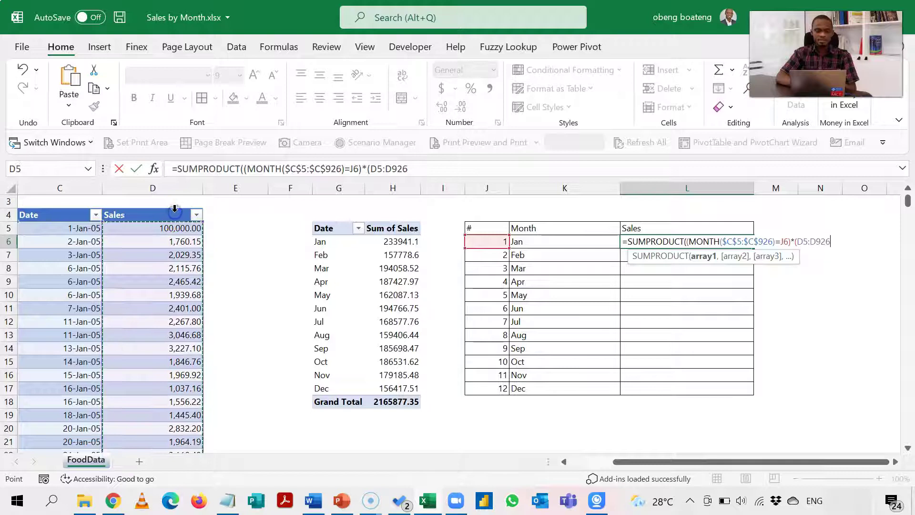
key(F4)
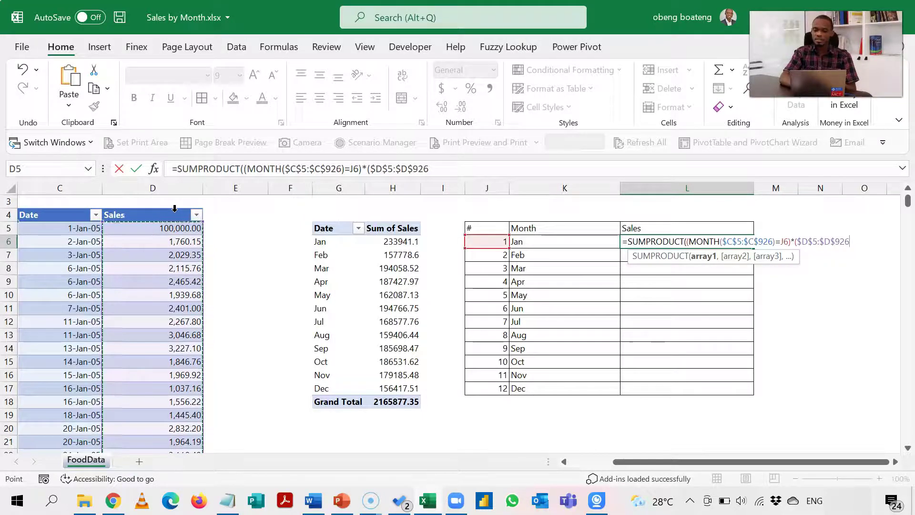
text())
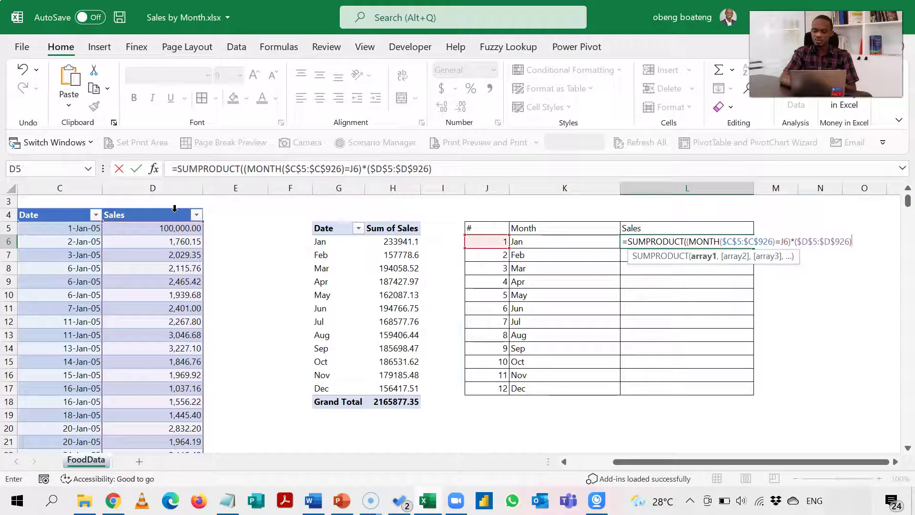
text())
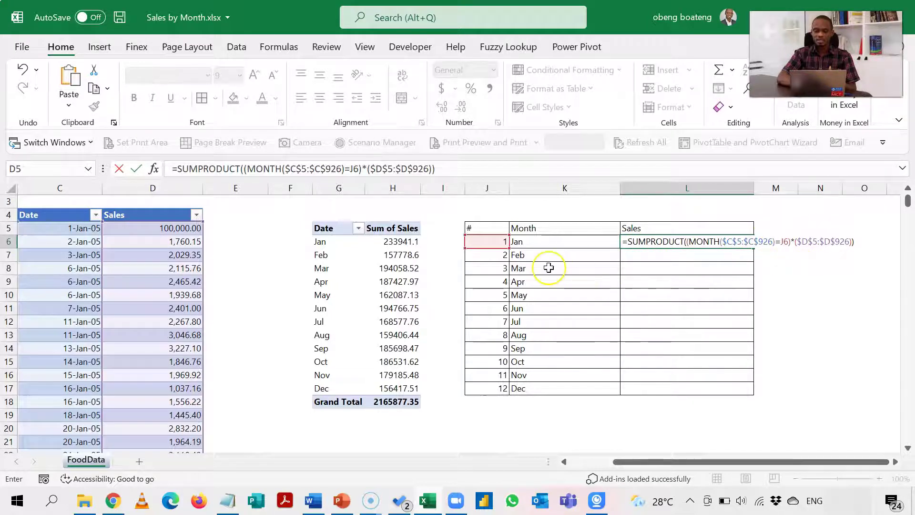
Commit the Jan formula and fill it down L6:L17 for Feb through Dec.
key(Return)
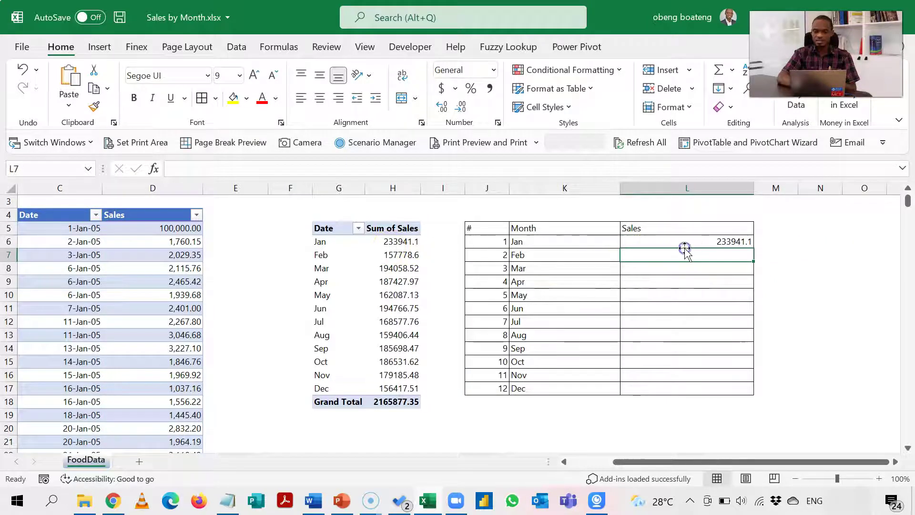
click(704, 241)
key(shift+Down)
key(shift+Down)
key(shift+Down)
key(shift+Down)
key(shift+Down)
key(shift+Down)
key(shift+Down)
key(shift+Down)
key(shift+Down)
key(shift+Down)
key(shift+Down)
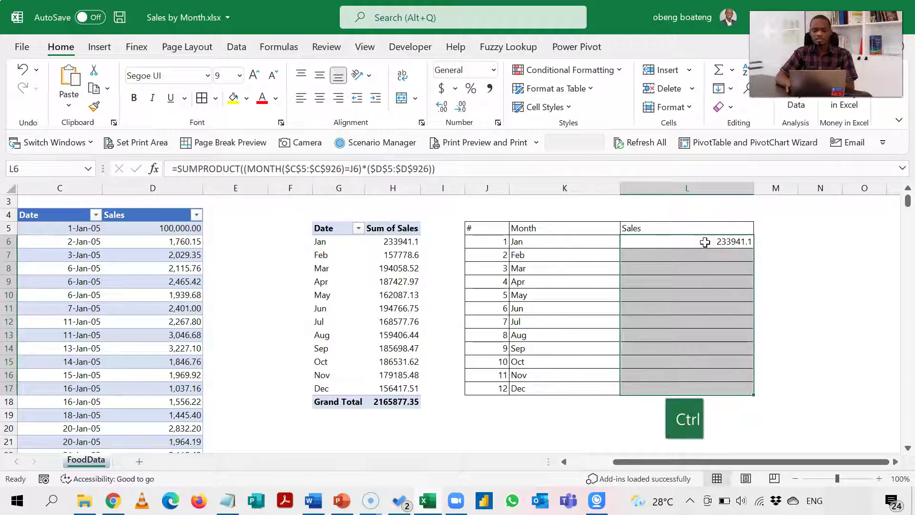
key(ctrl+d)
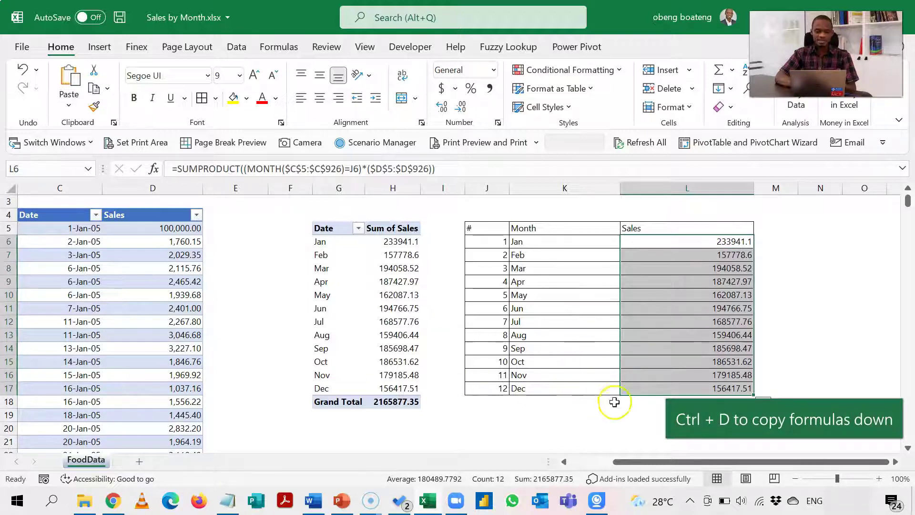
click(567, 297)
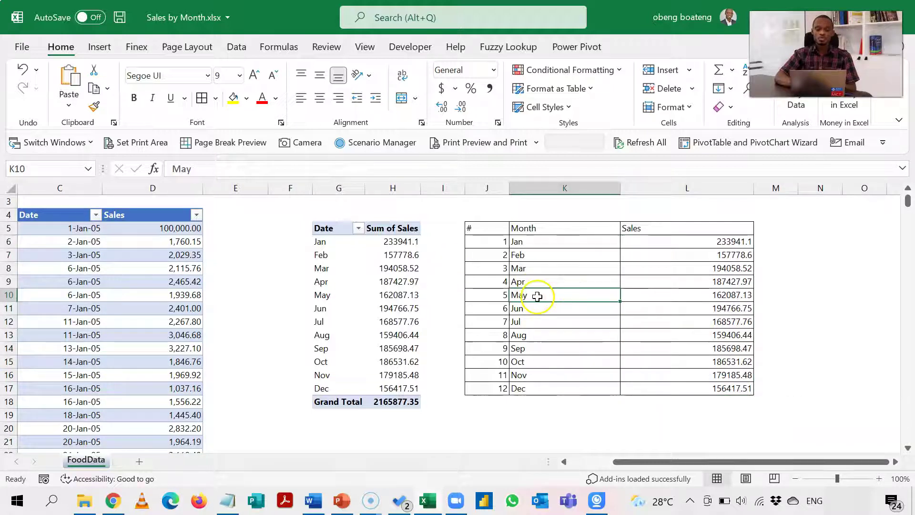
Change the 6-Jan-05 sale in D9 to 50,000.
click(193, 282)
text(50000)
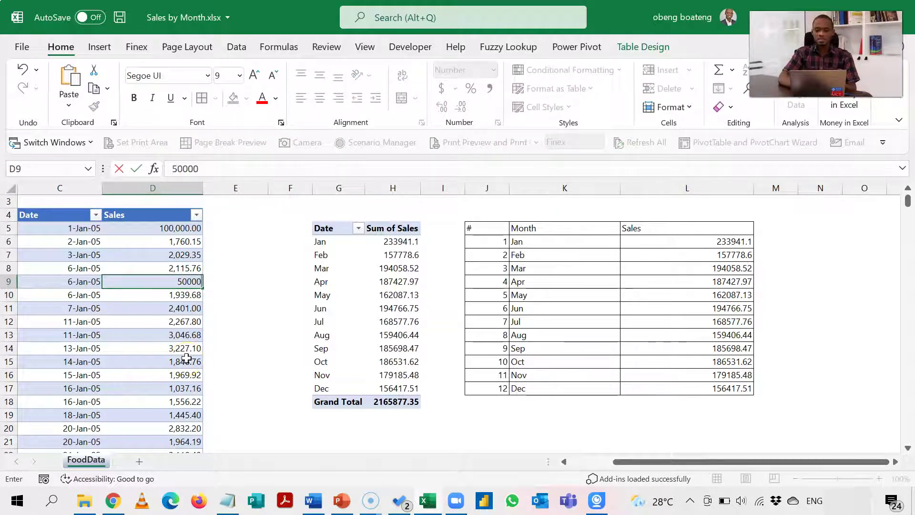
key(Return)
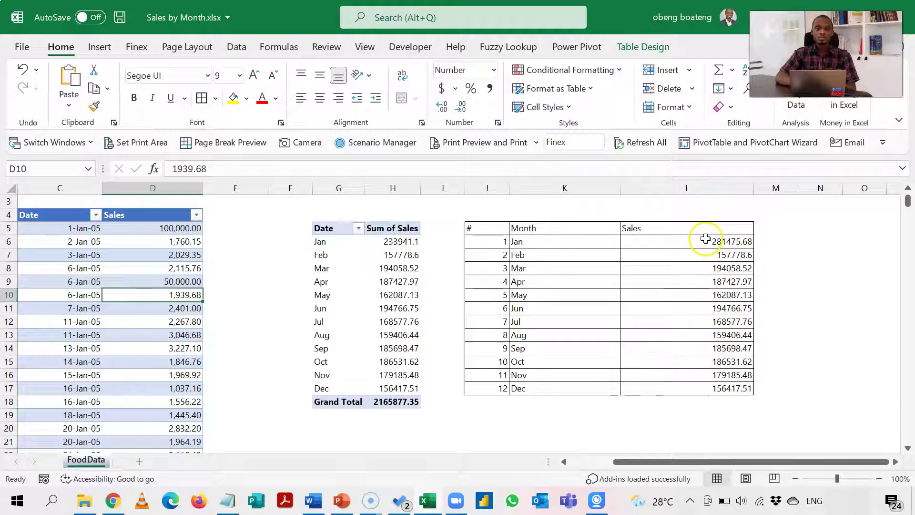
Refresh the PivotTable so Jan shows 281475.68, and hide the PivotTable Fields pane.
click(391, 295)
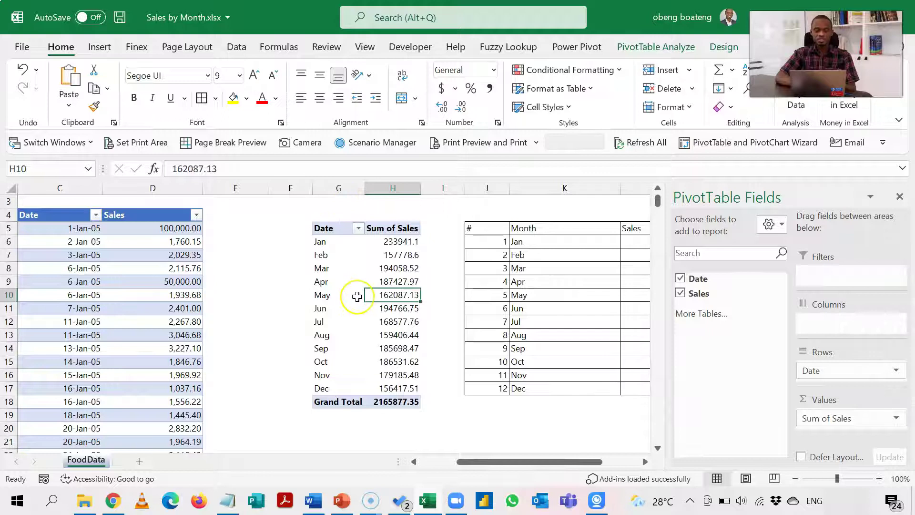
key(ctrl+alt+F5)
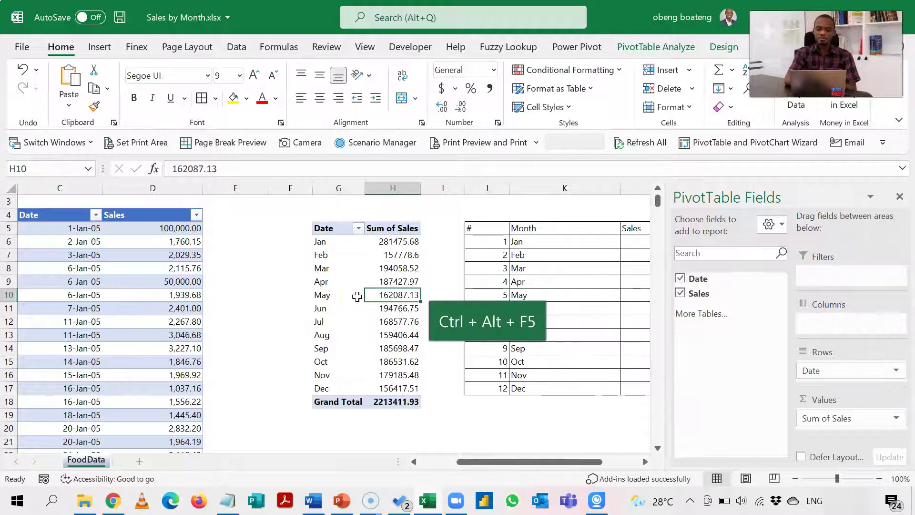
click(899, 196)
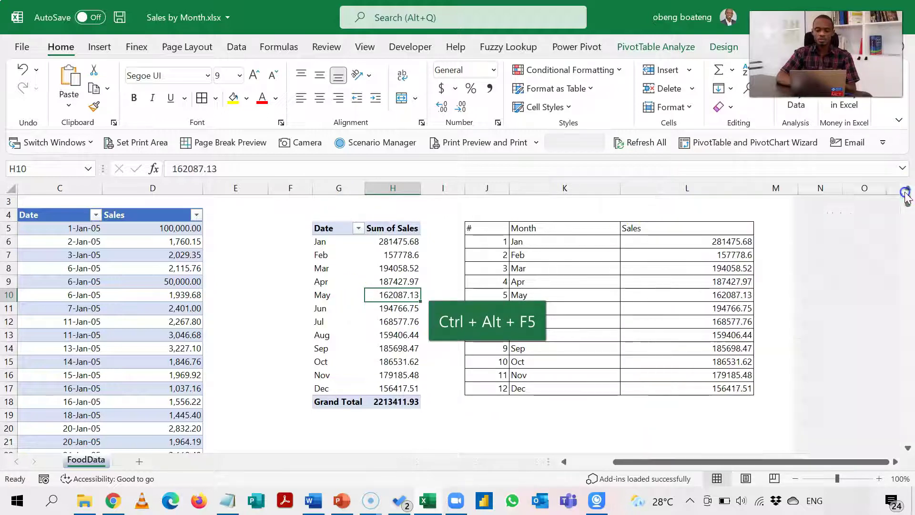